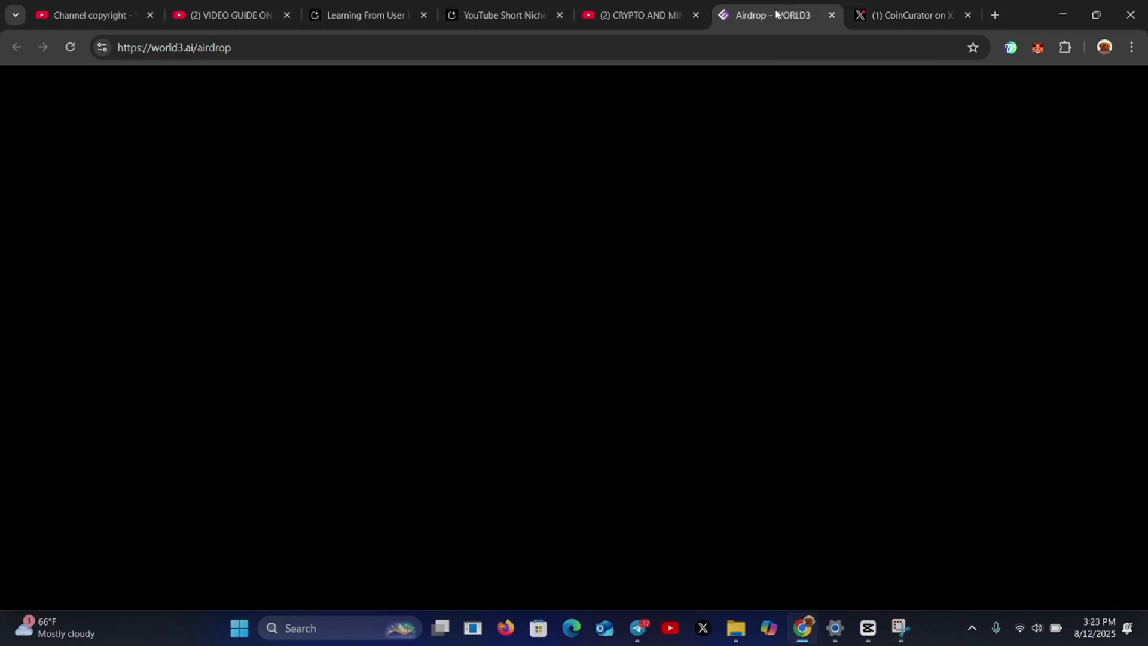
Compare the WORLD3 airdrop page with the X post announcing the $WAI airdrop and its claim link
scroll(717, 249, "up", 7)
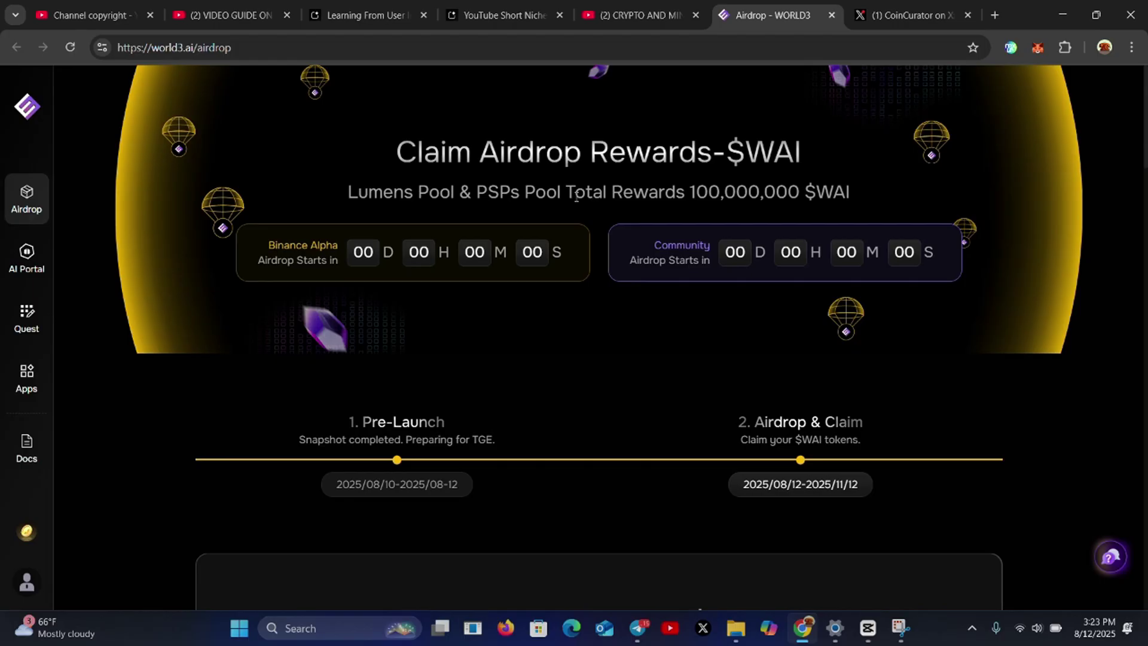
left_click(891, 16)
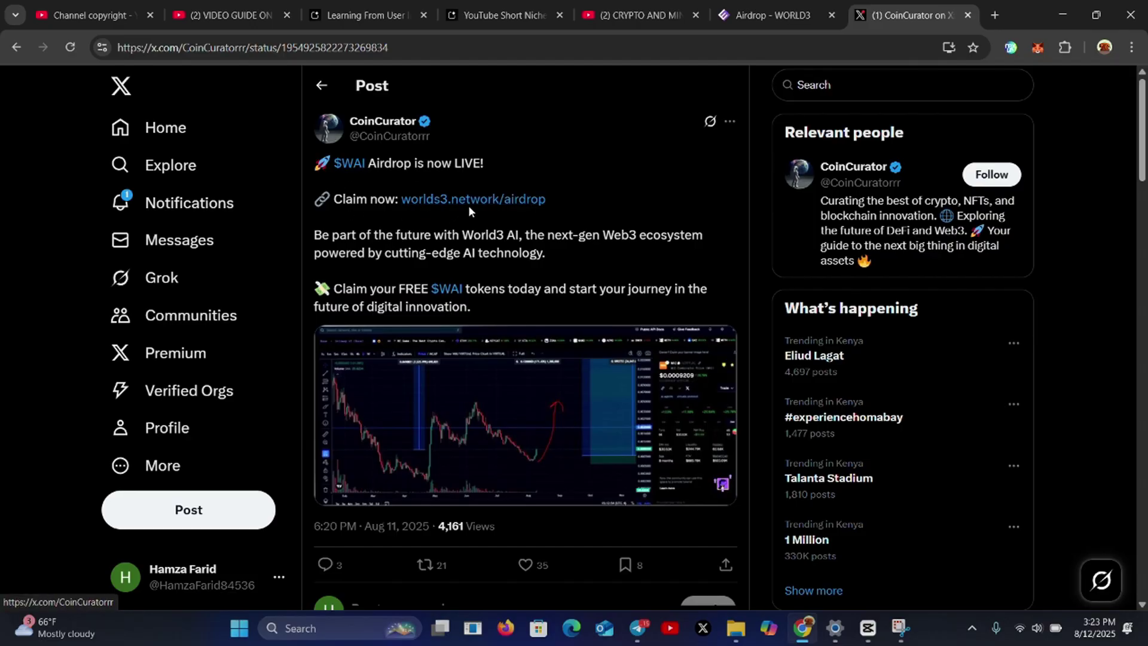
scroll(445, 261, "down", 1)
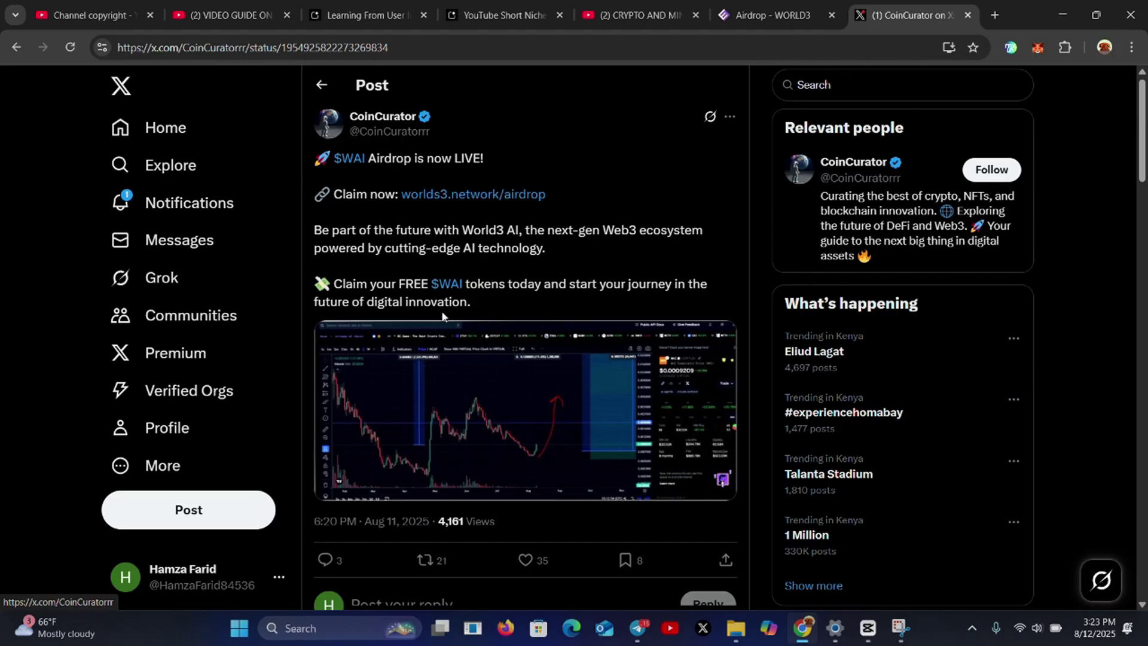
scroll(421, 317, "down", 1)
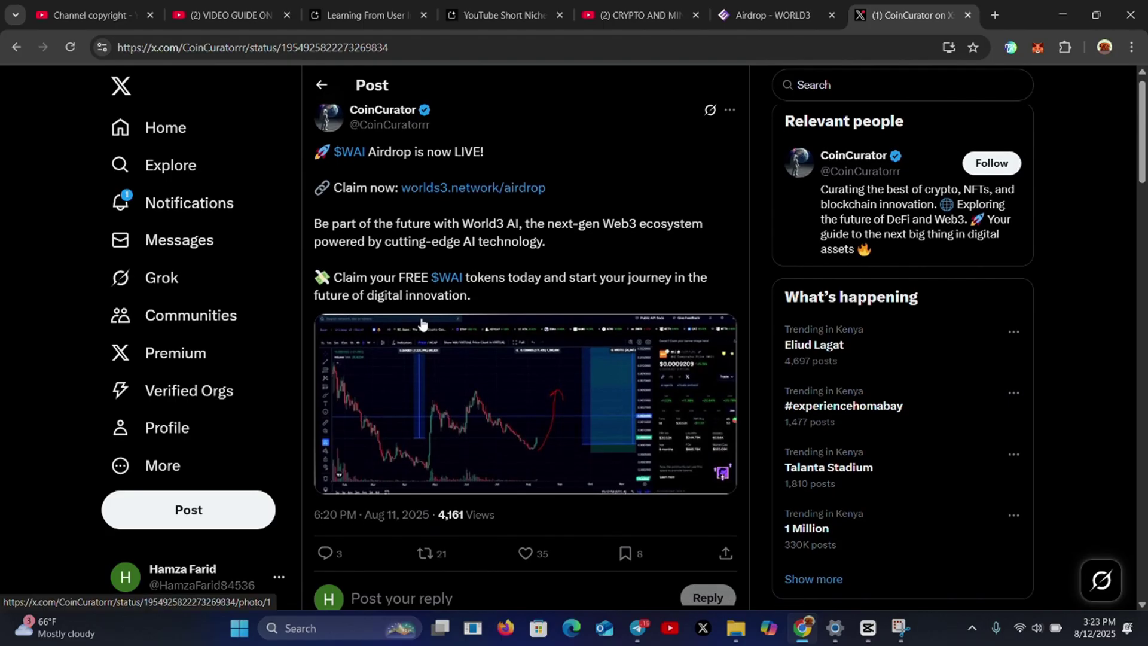
left_click(778, 14)
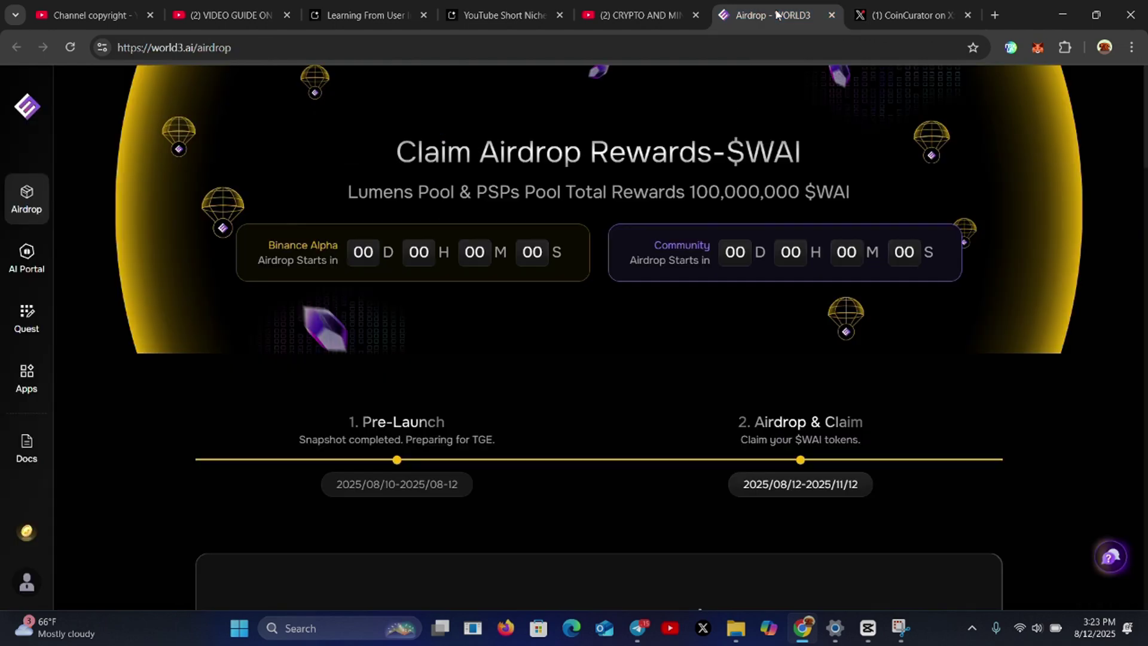
left_click(892, 15)
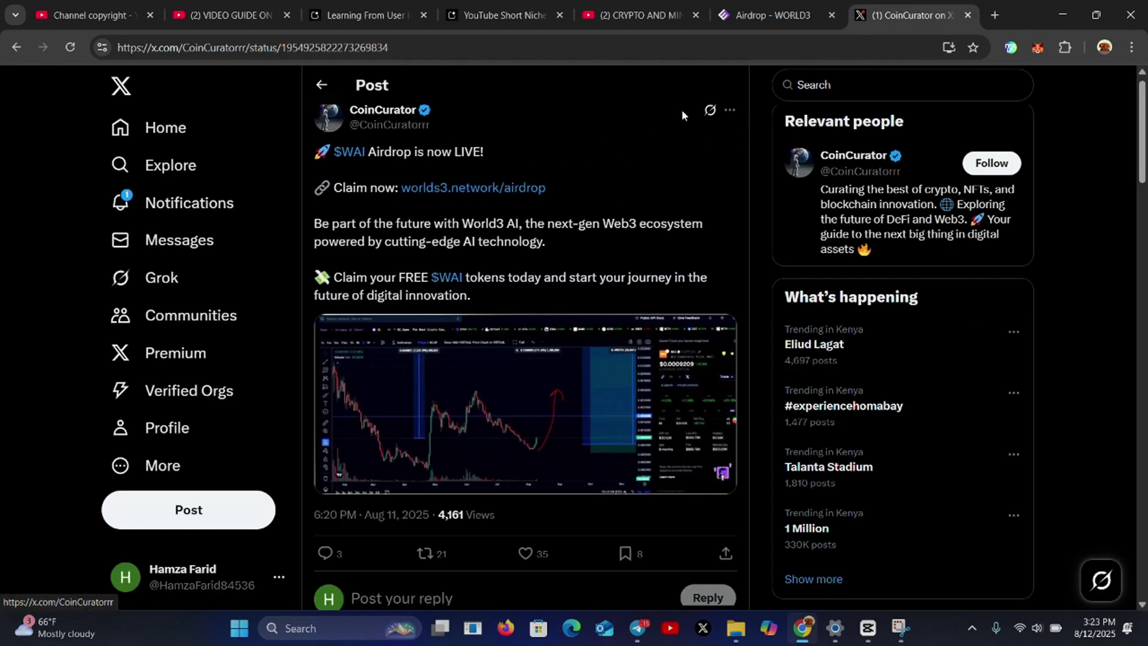
left_click(760, 20)
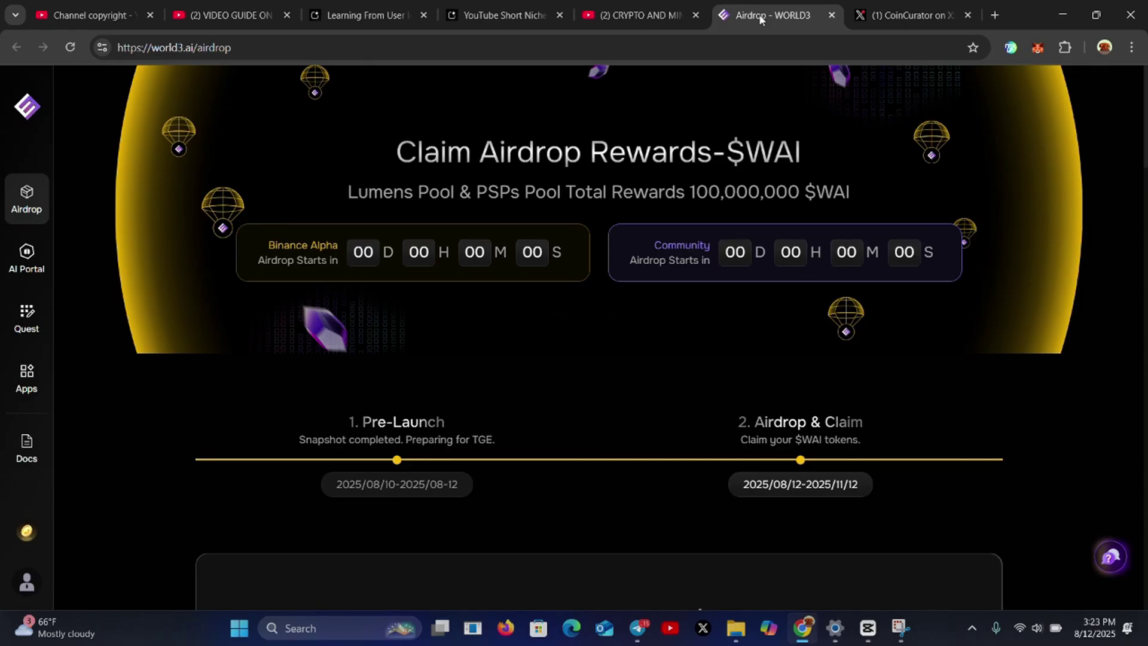
Read through the airdrop page's schedule, reward claim instructions, claim history and About $WAI sections
scroll(721, 383, "down", 3)
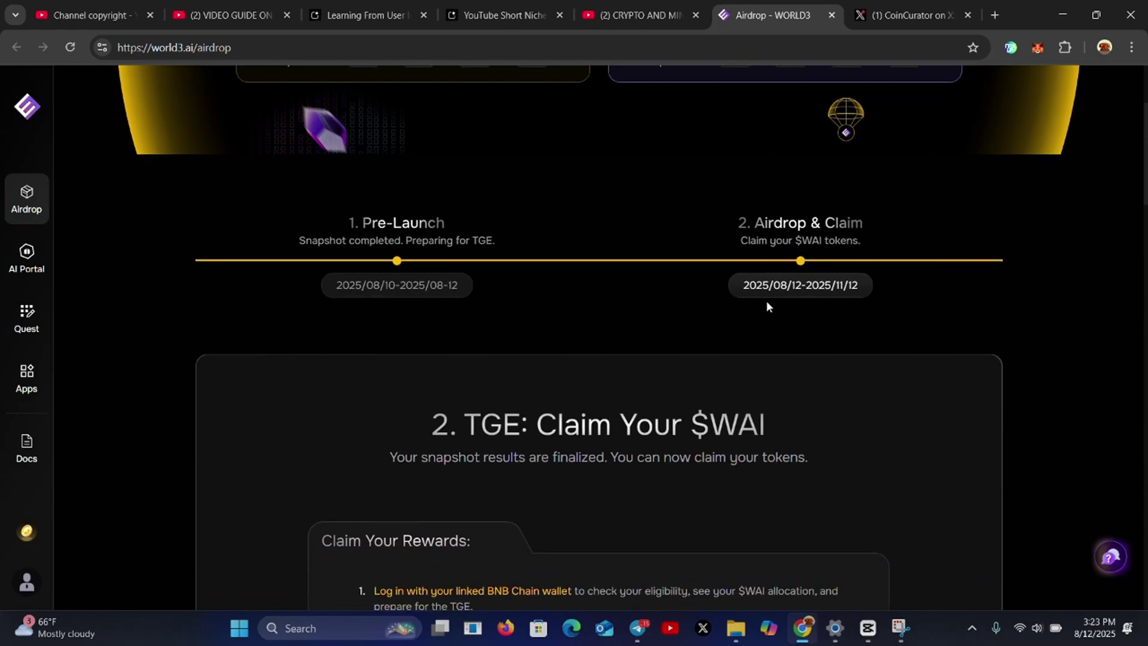
scroll(682, 509, "down", 2)
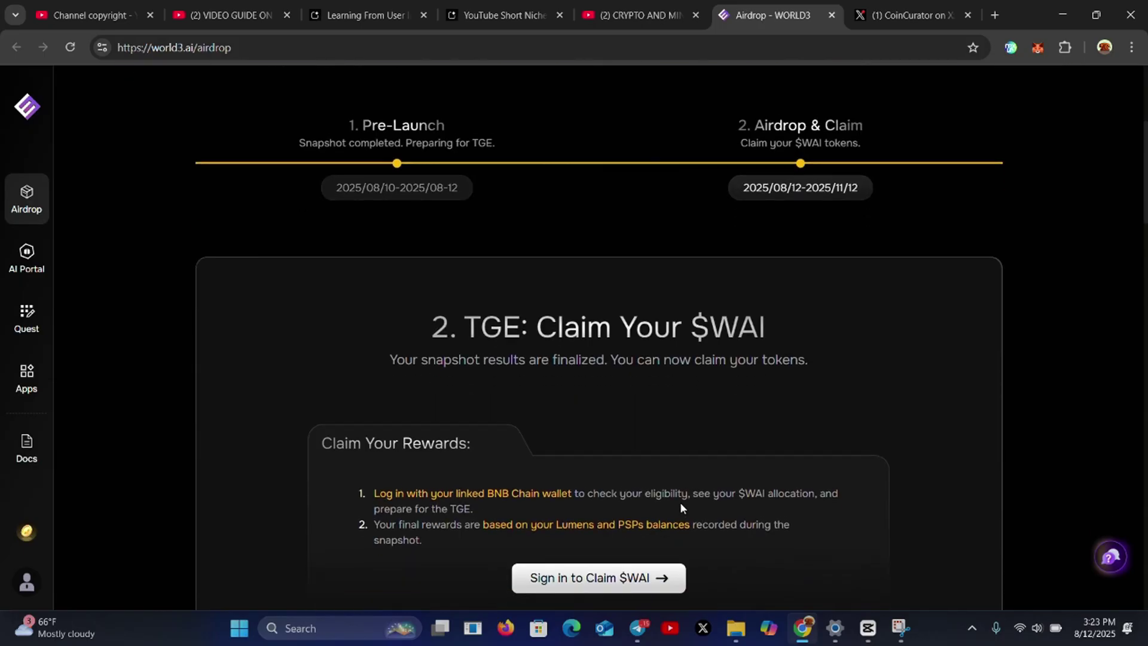
scroll(640, 368, "down", 1)
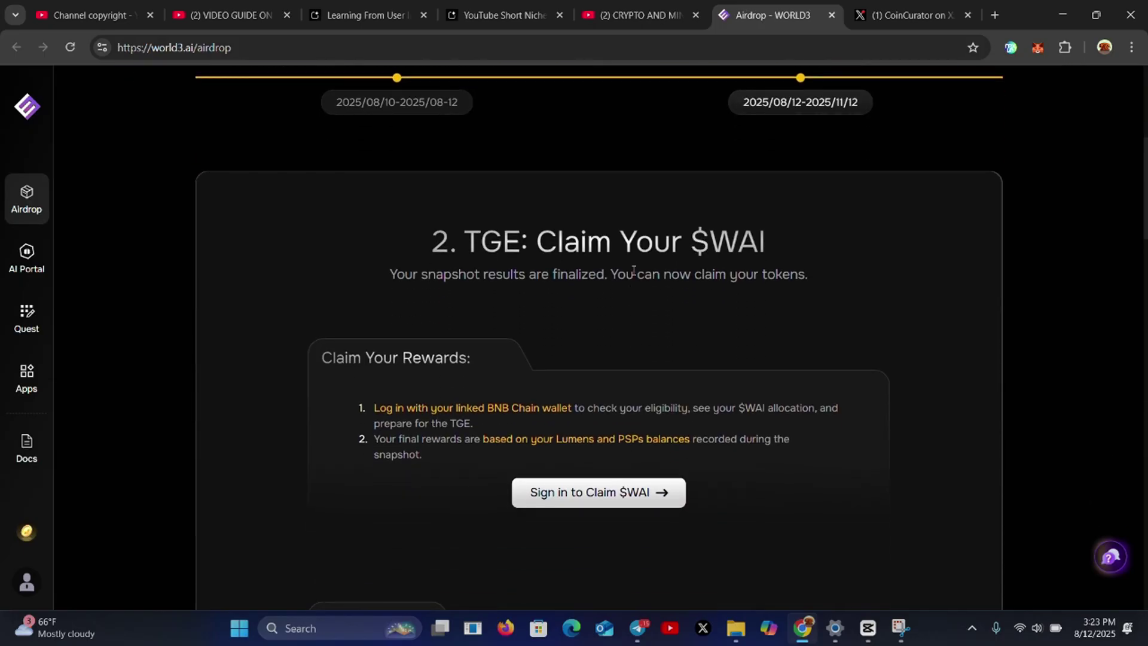
scroll(665, 378, "down", 1)
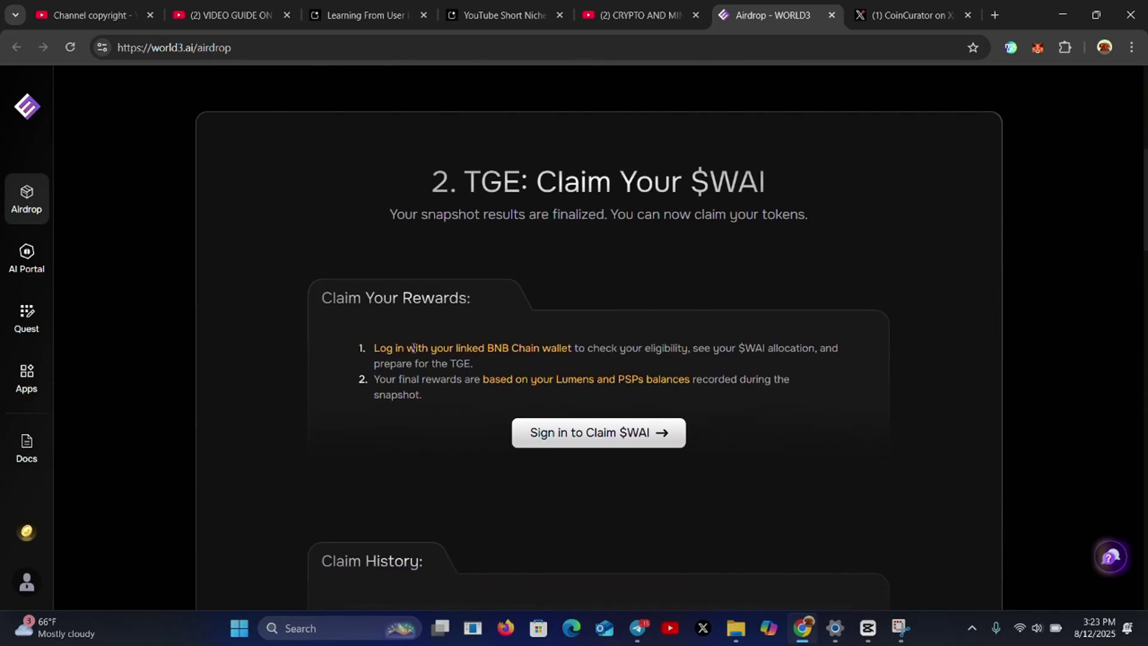
scroll(458, 394, "down", 2)
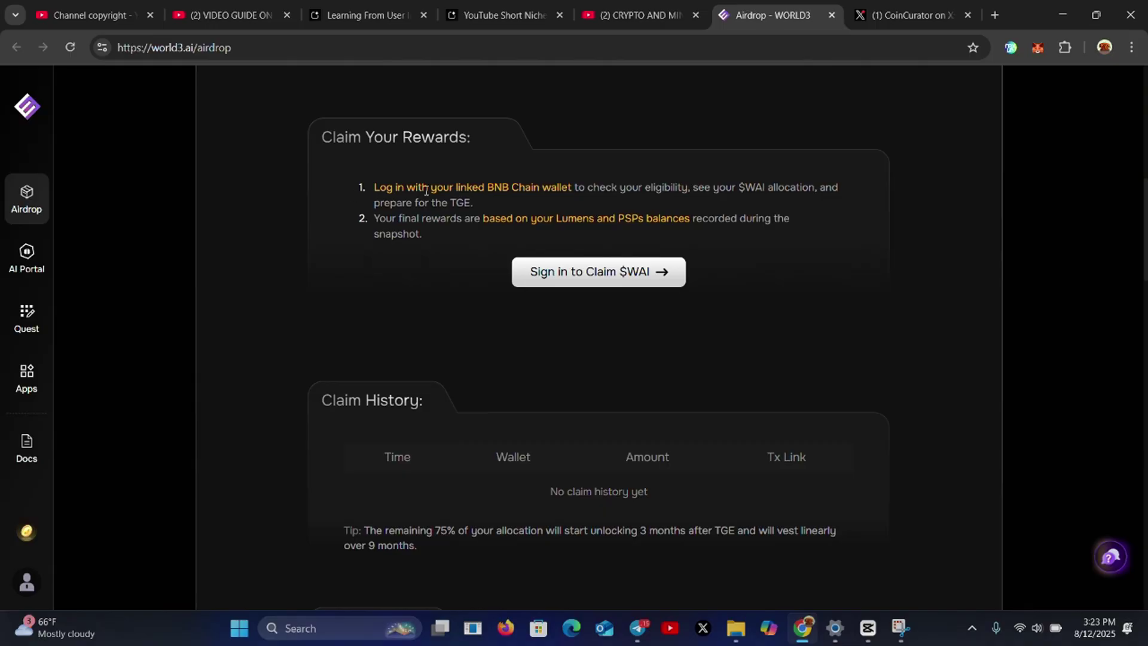
scroll(565, 352, "down", 5)
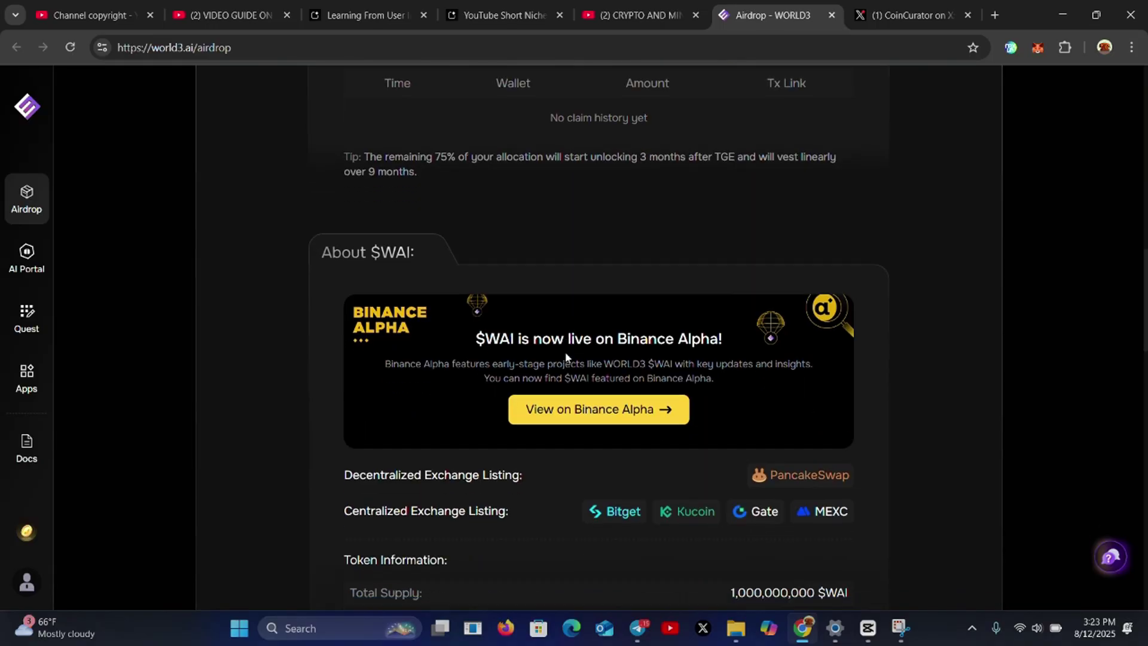
scroll(565, 351, "up", 5)
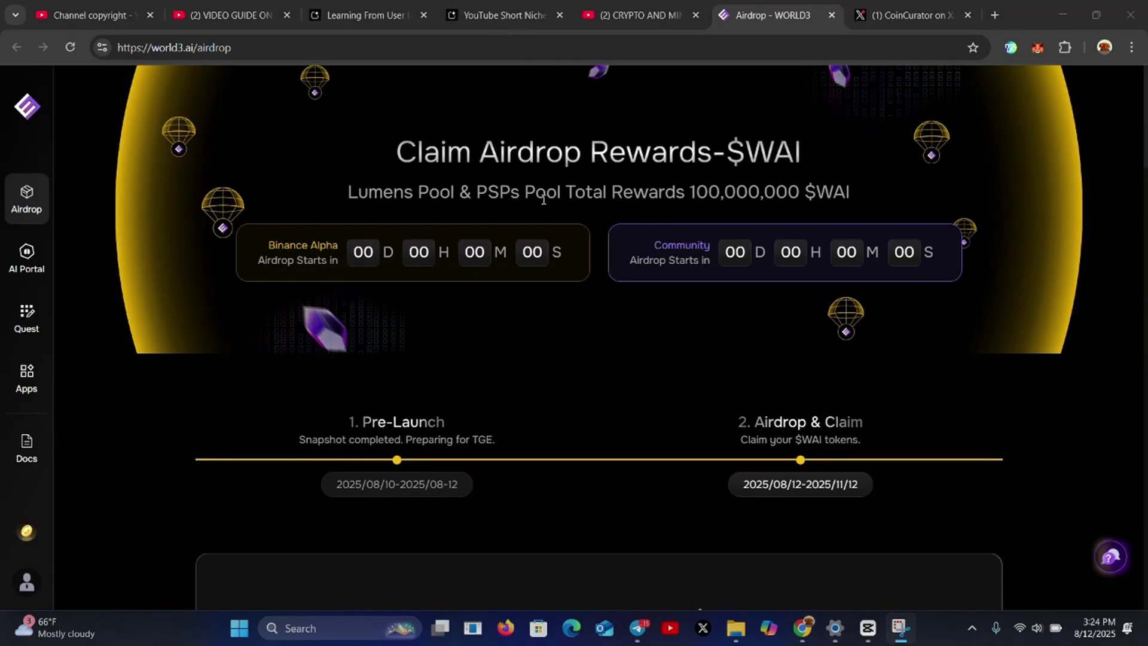
scroll(567, 341, "down", 5)
scroll(566, 340, "down", 2)
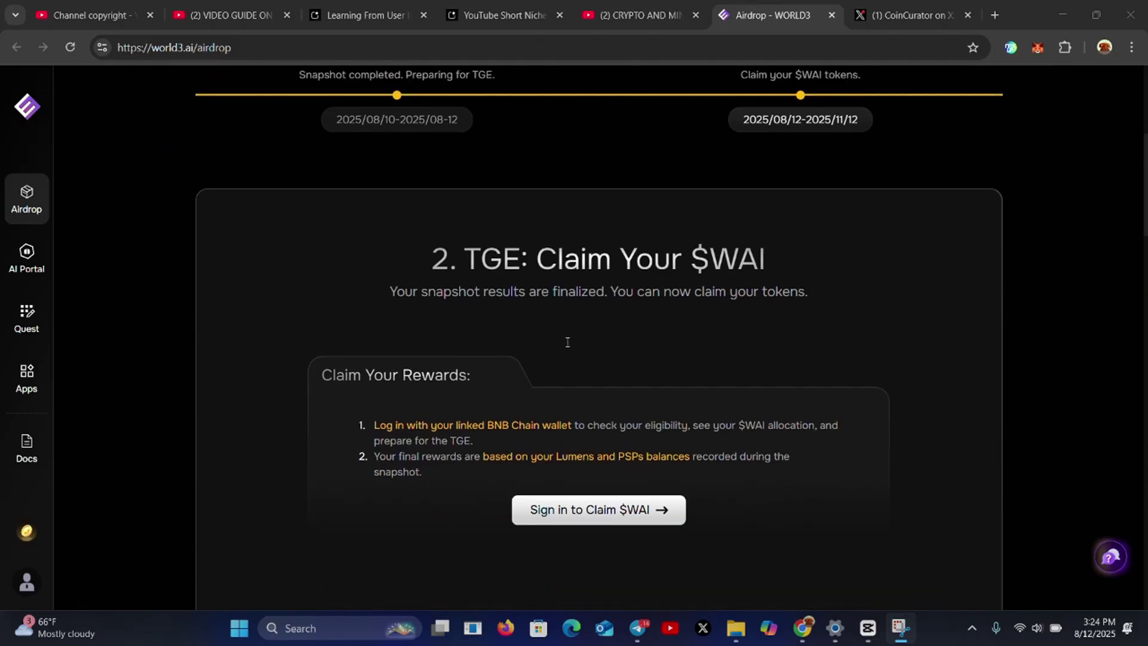
scroll(568, 396, "down", 3)
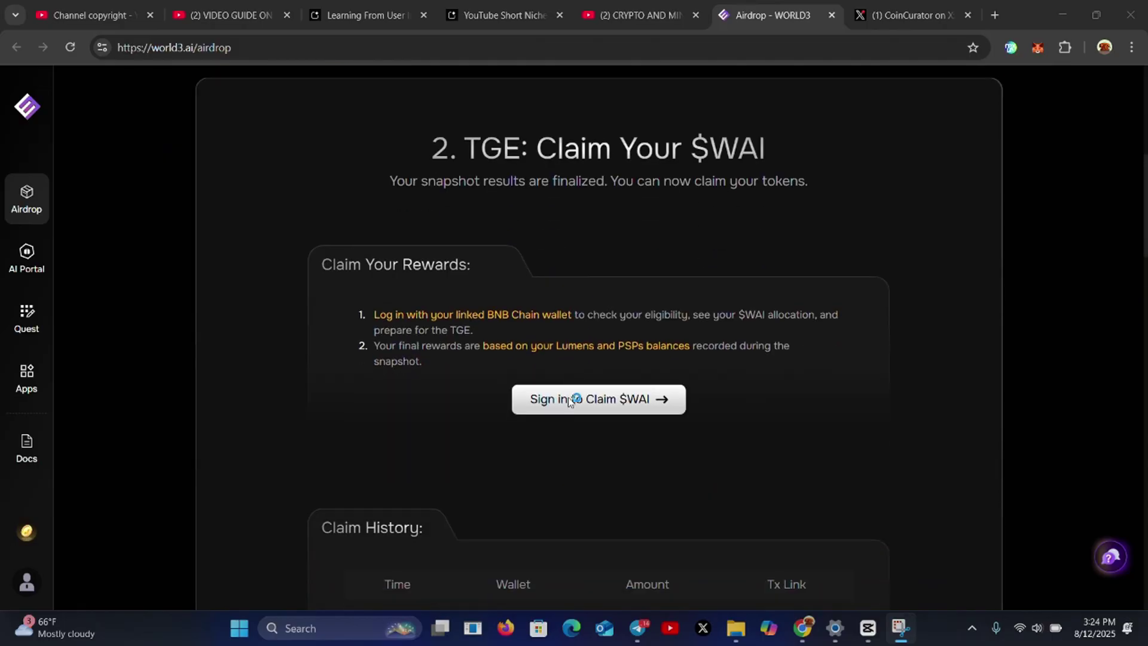
Sign in to claim $WAI with MetaMask on Ethereum and approve connecting Account 1 to world3.ai
left_click(587, 394)
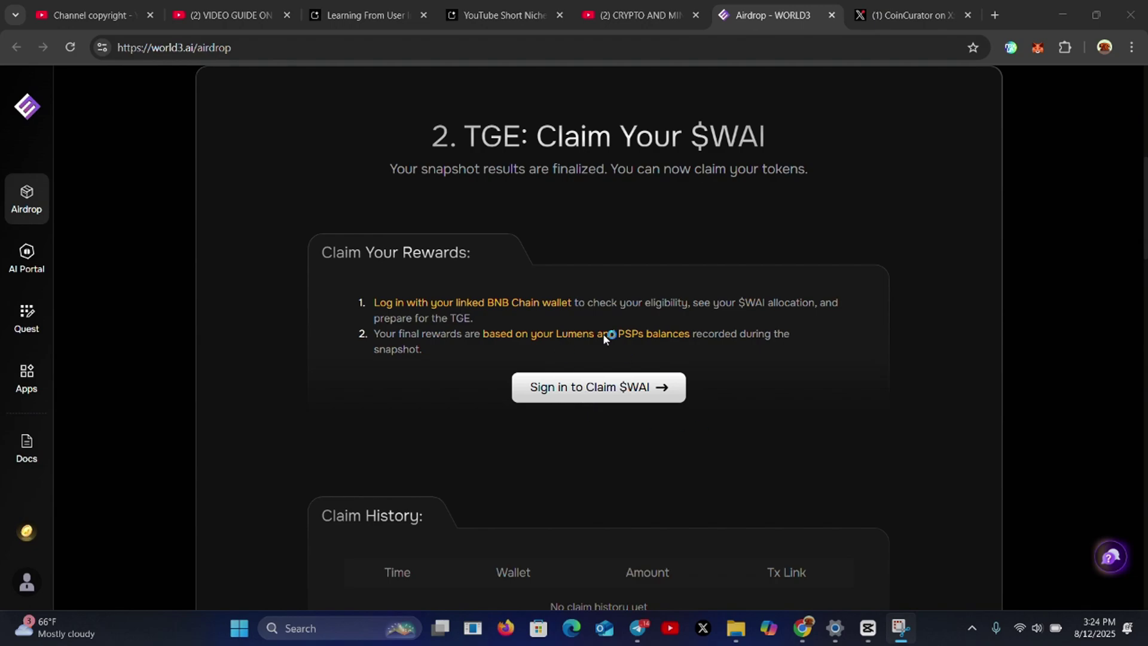
left_click(633, 389)
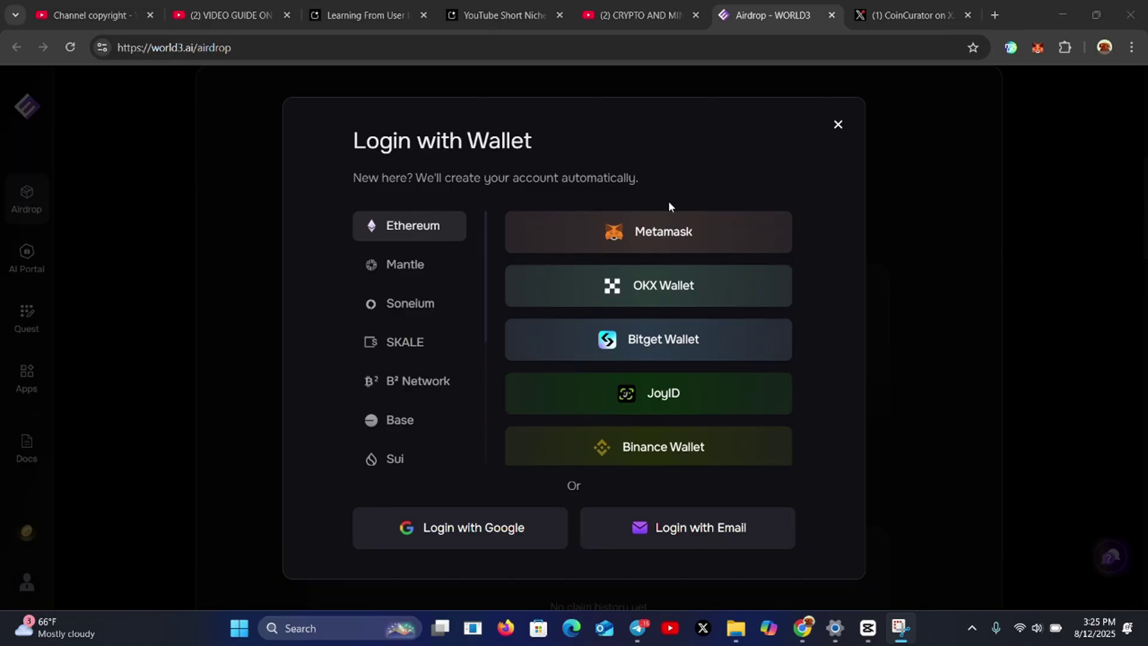
left_click(680, 227)
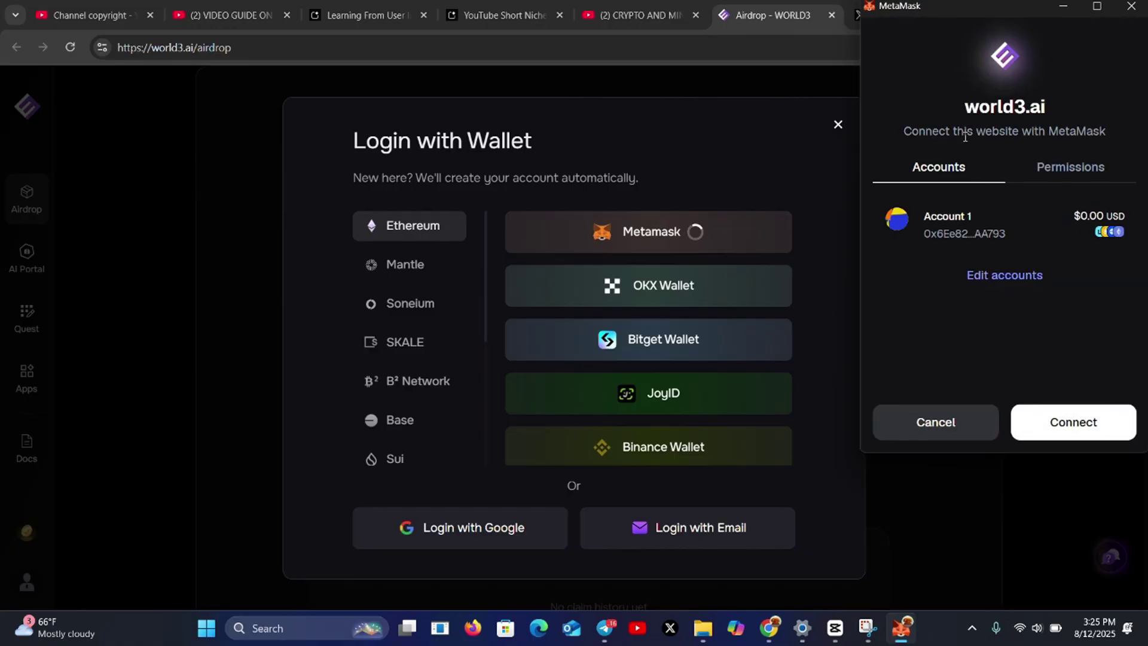
left_click(1073, 422)
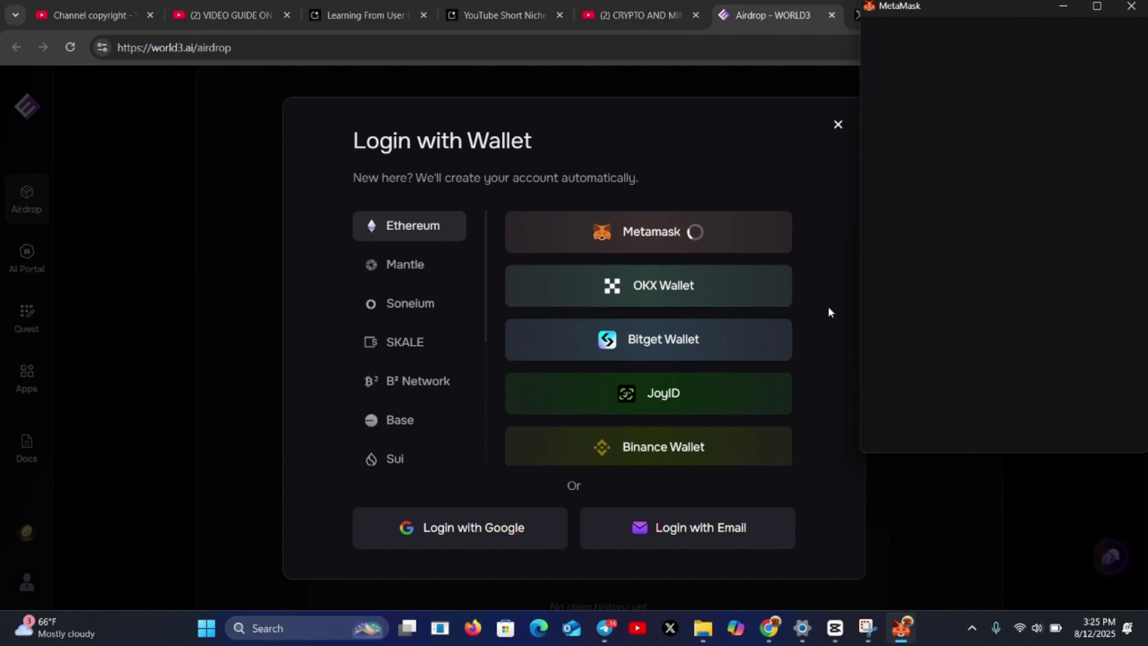
left_click(957, 270)
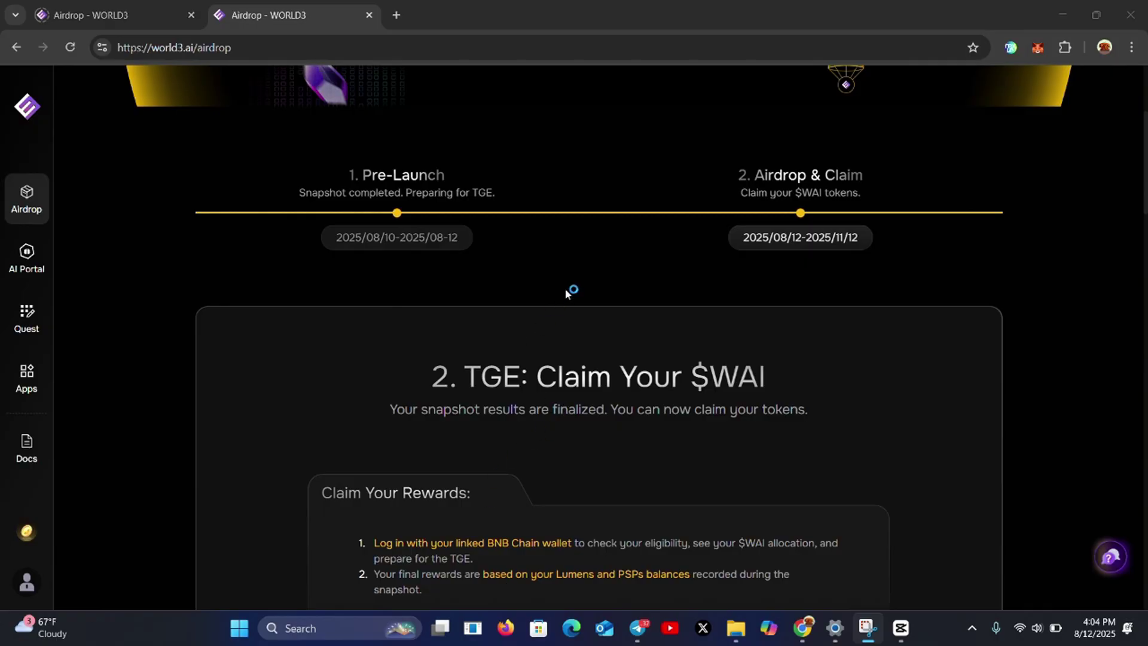
scroll(567, 293, "up", 2)
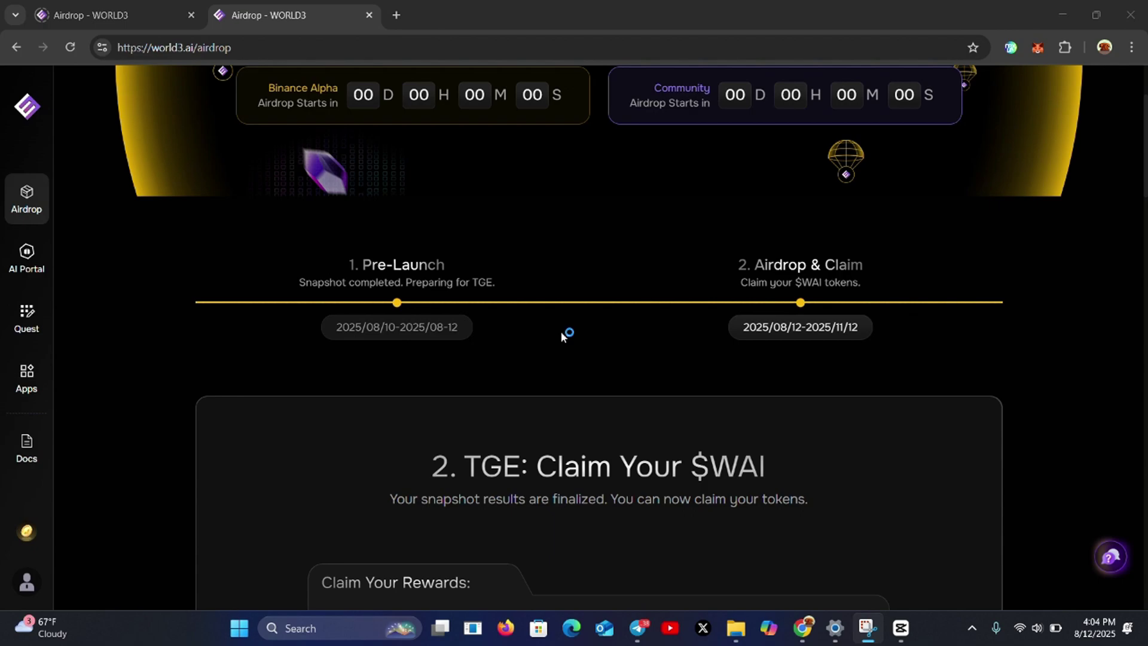
scroll(562, 333, "down", 1)
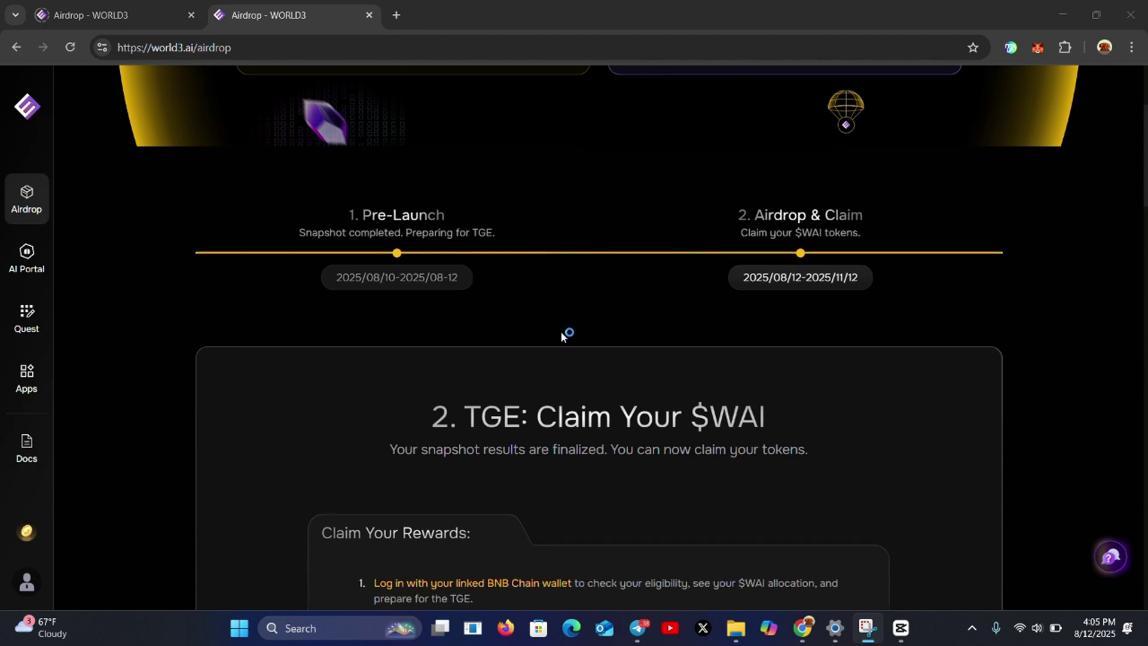
scroll(524, 339, "up", 1)
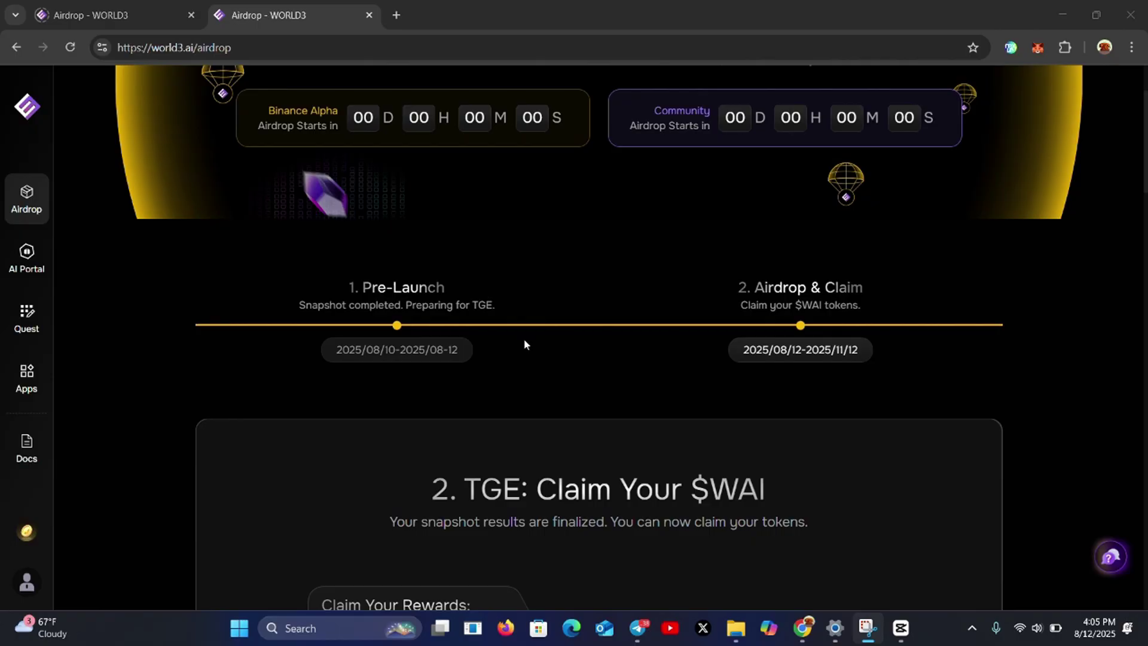
scroll(524, 338, "up", 2)
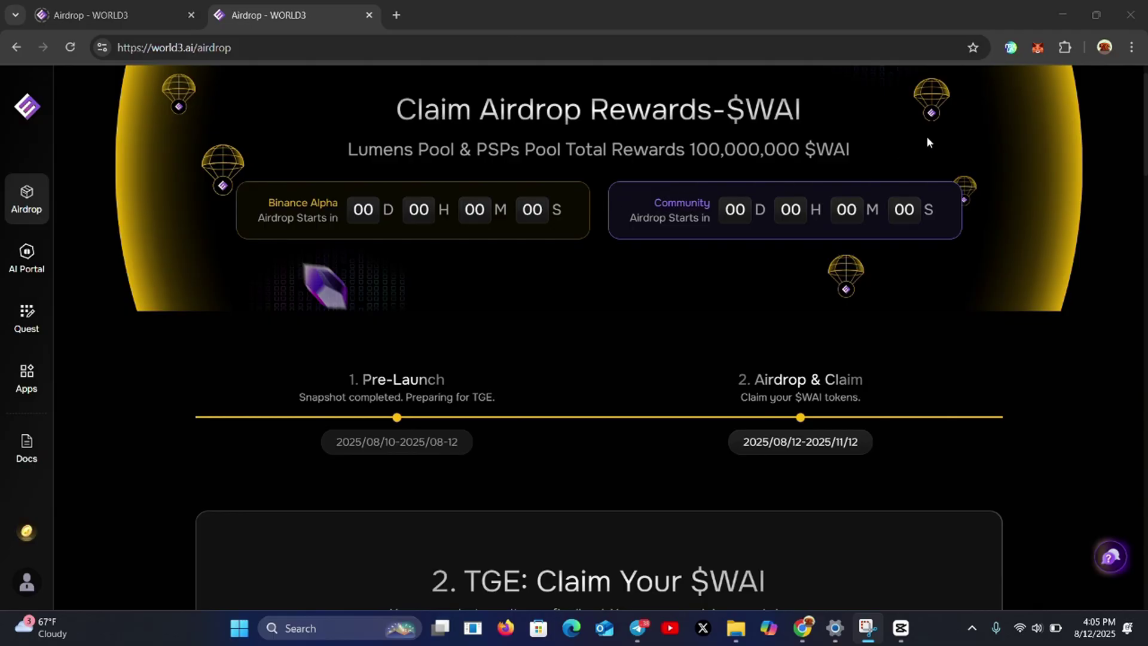
Open the MetaMask wallet extension and bring up its custom token import form
left_click(1039, 48)
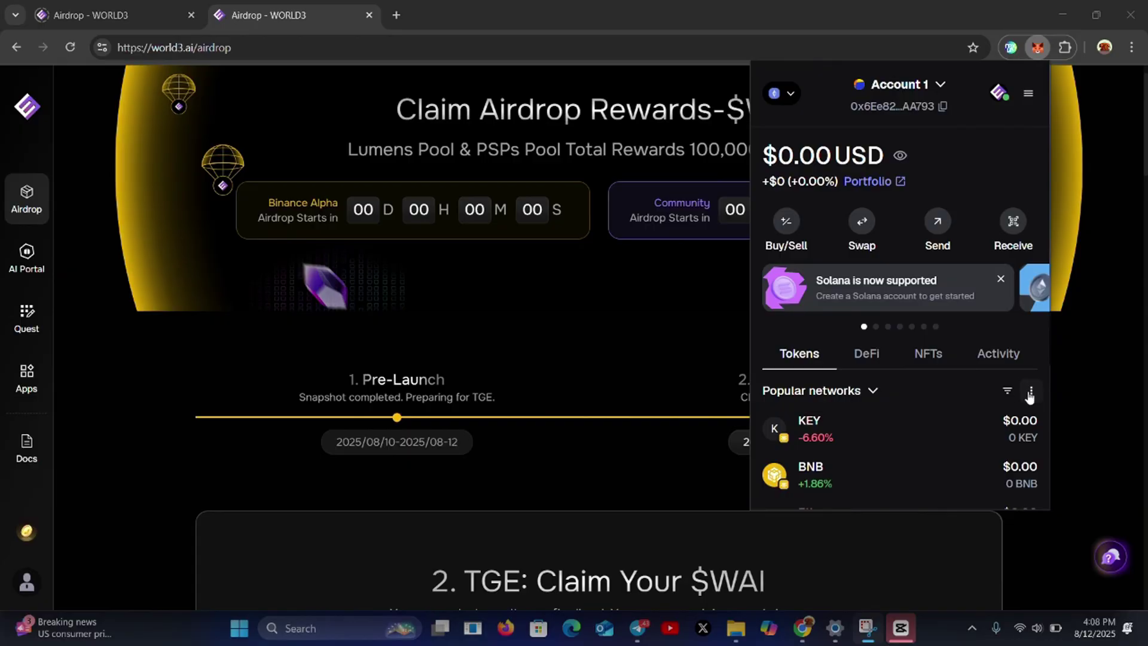
left_click(1028, 392)
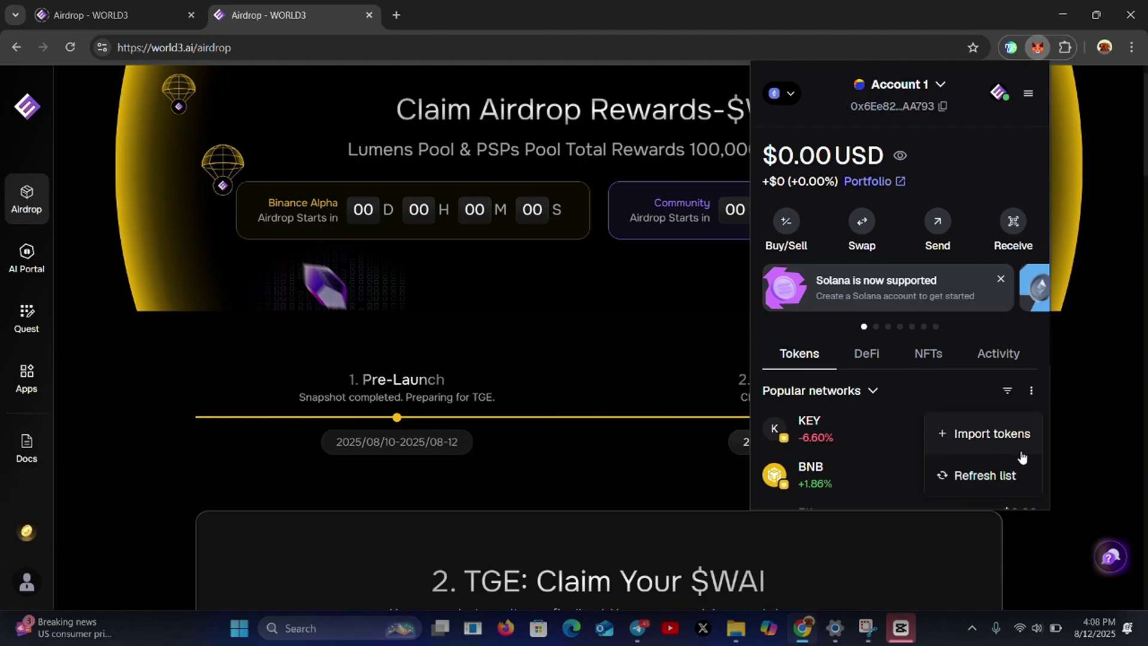
left_click(976, 443)
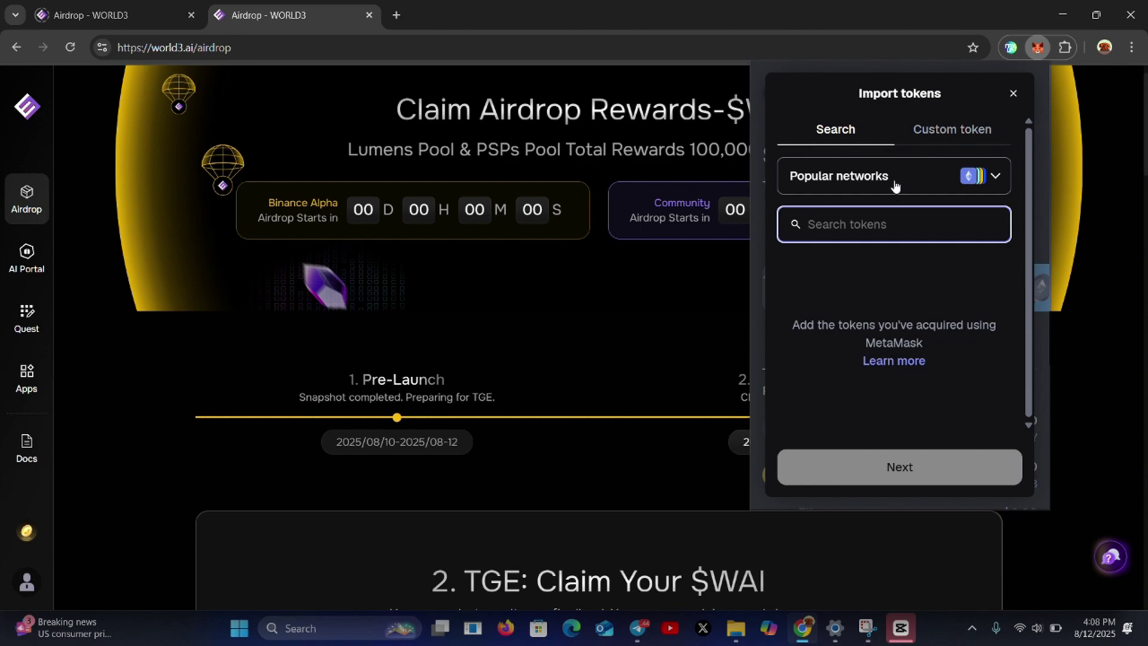
left_click(926, 136)
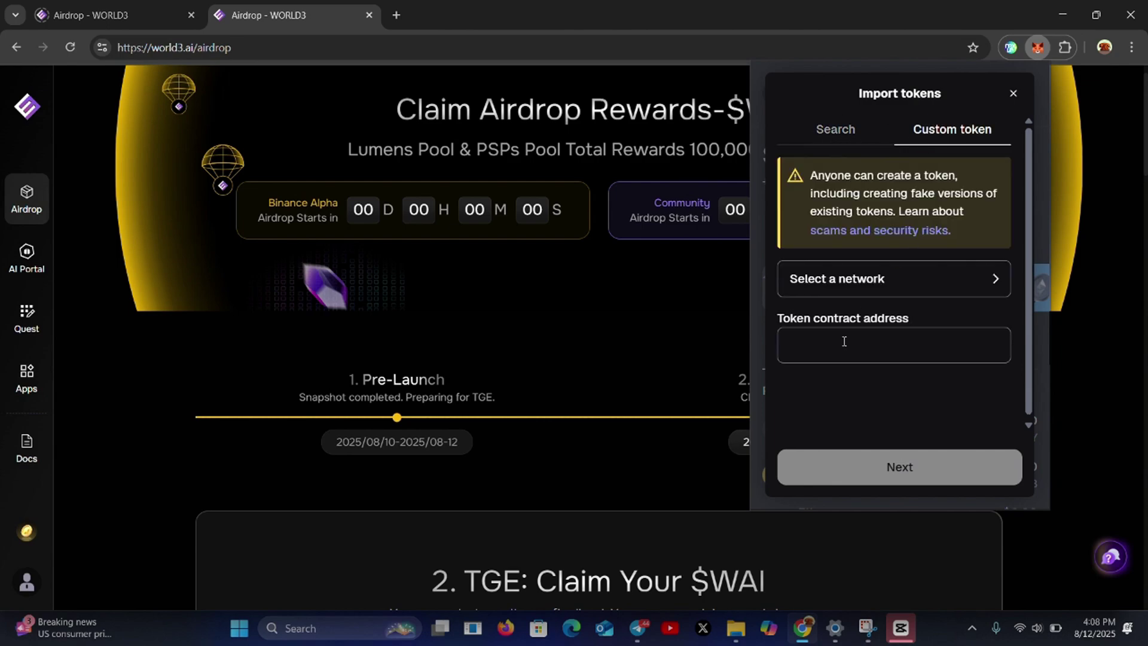
Paste the WORLD3 (WAI) token contract address for BNB Smart Chain Mainnet and continue to the import confirmation
left_click(820, 344)
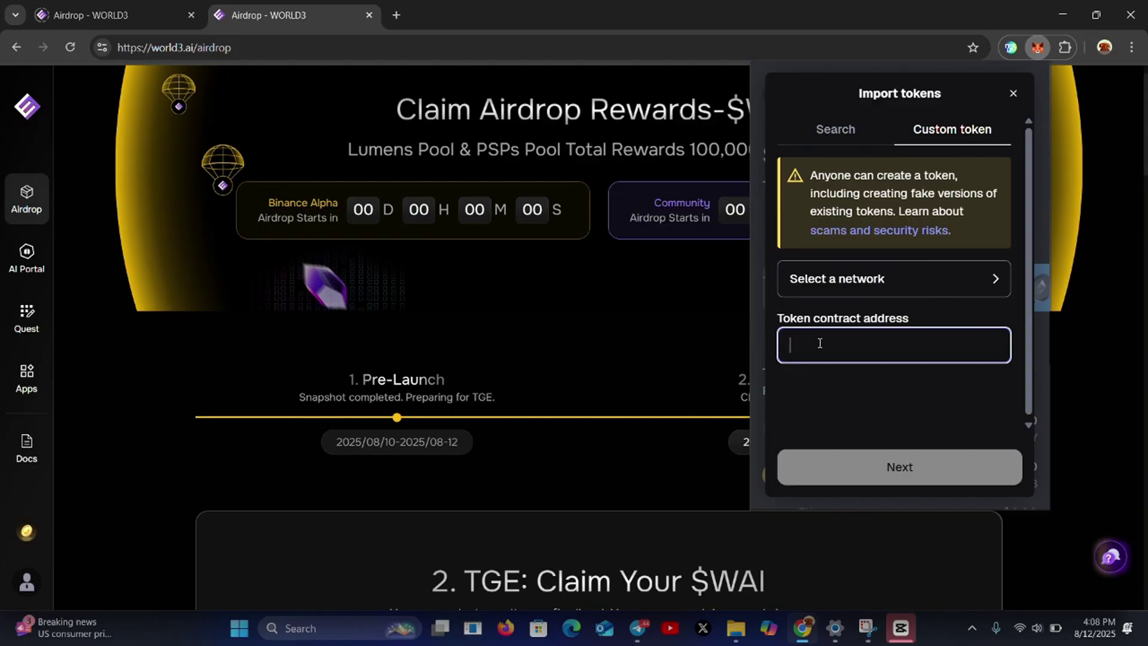
right_click(816, 356)
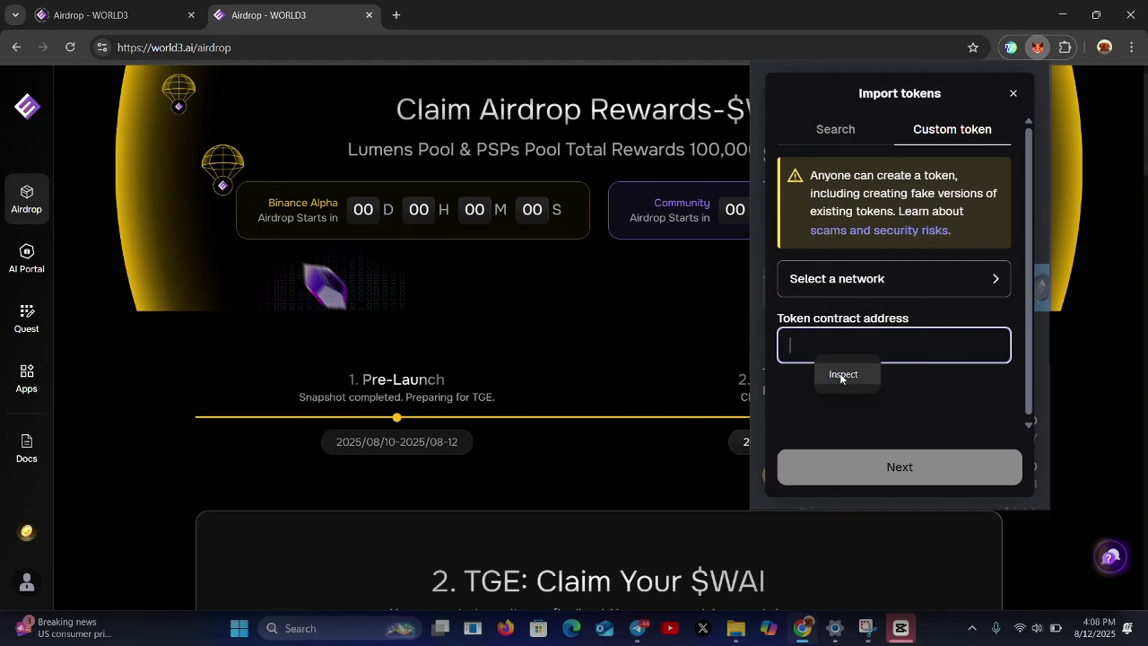
left_click(815, 354)
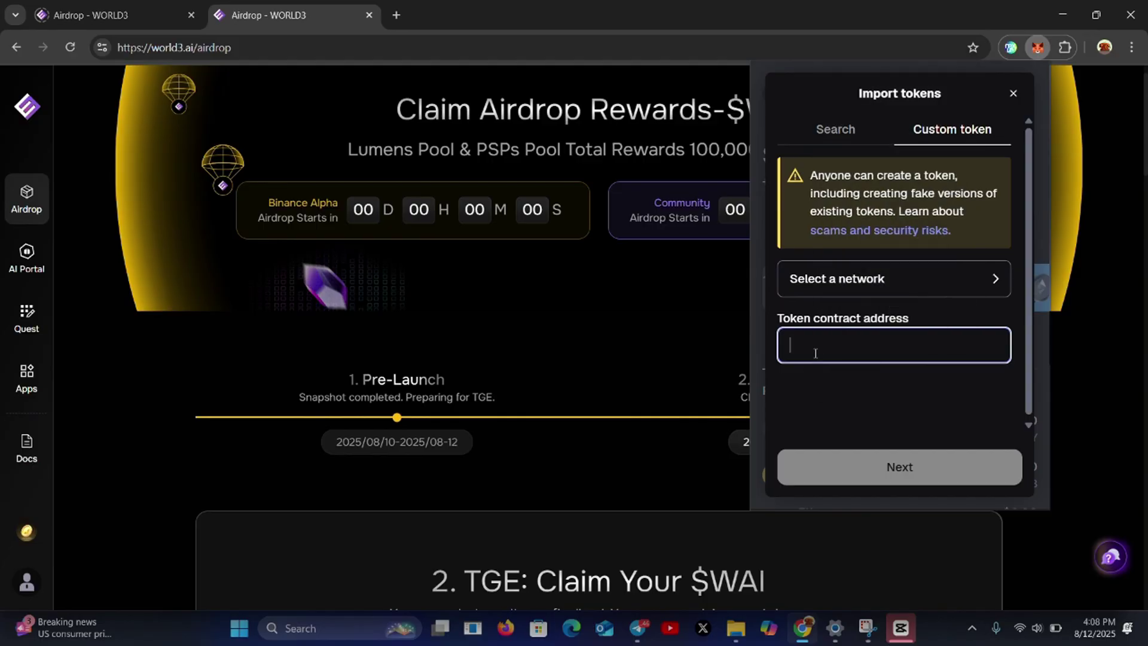
right_click(815, 353)
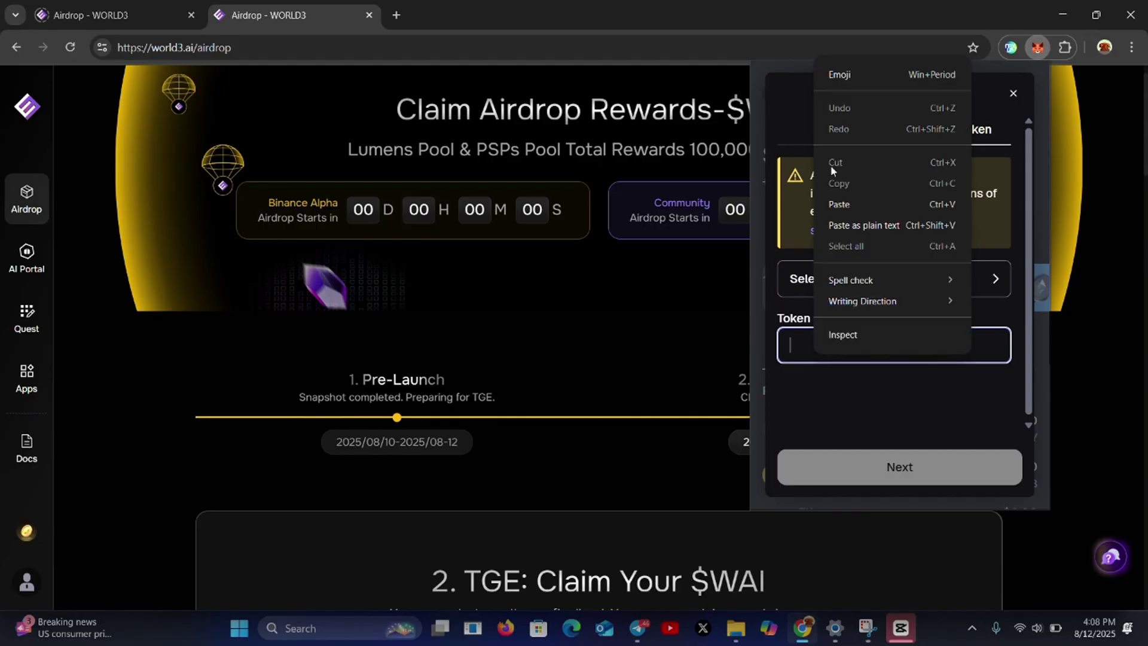
left_click(850, 203)
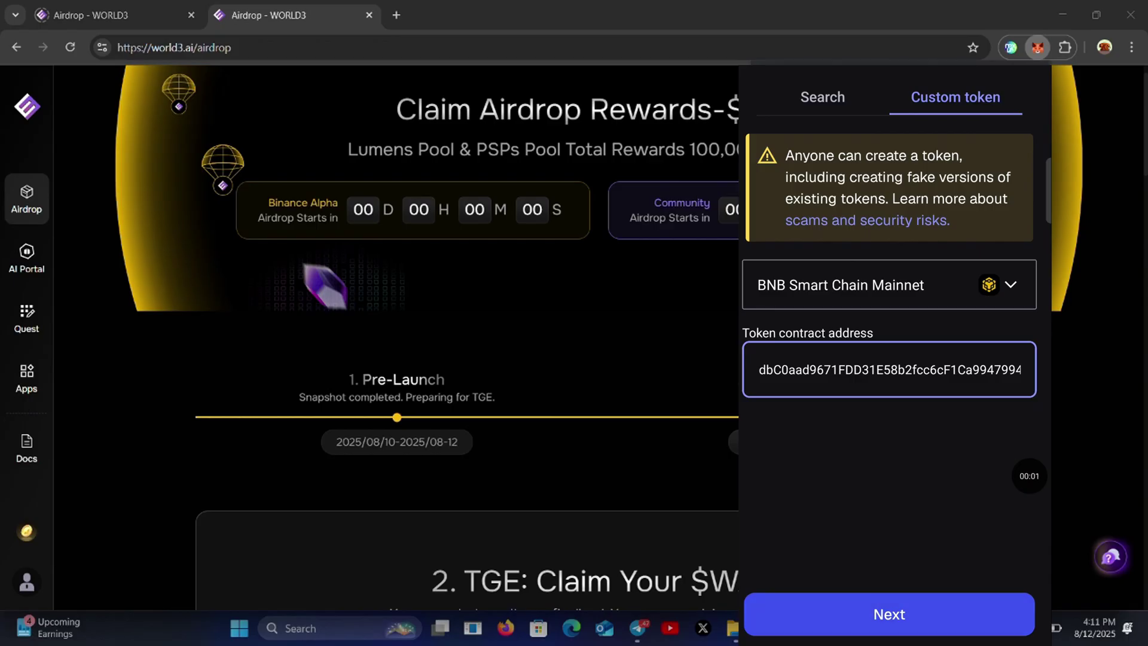
key("Return")
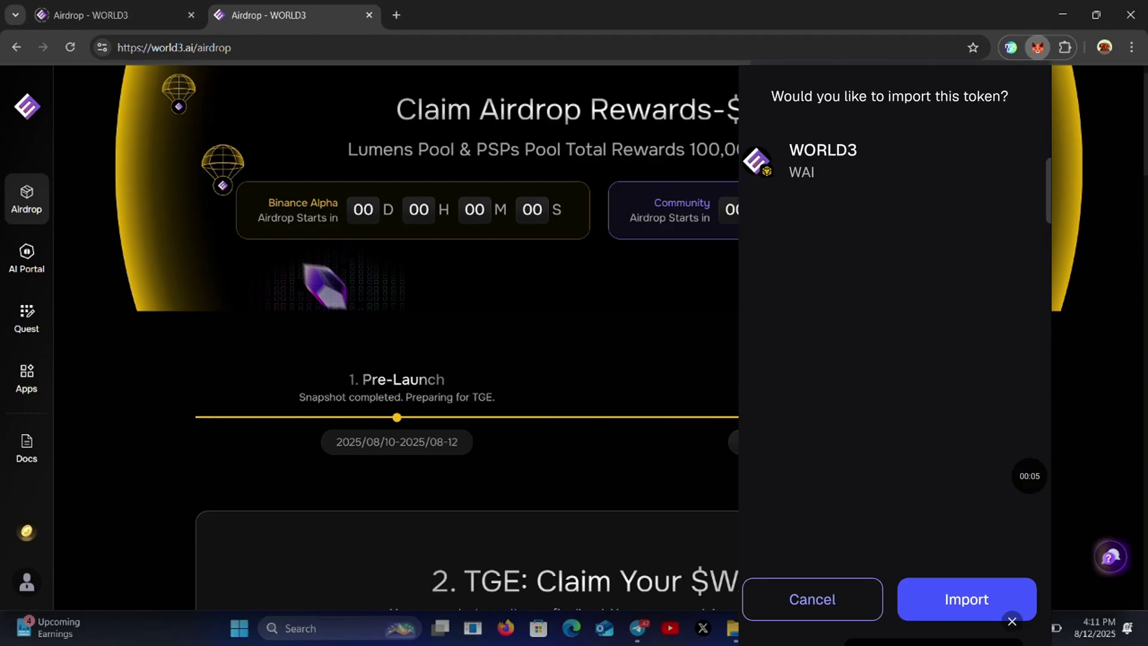
left_click_drag(970, 395, 974, 565)
left_click_drag(909, 472, 939, 577)
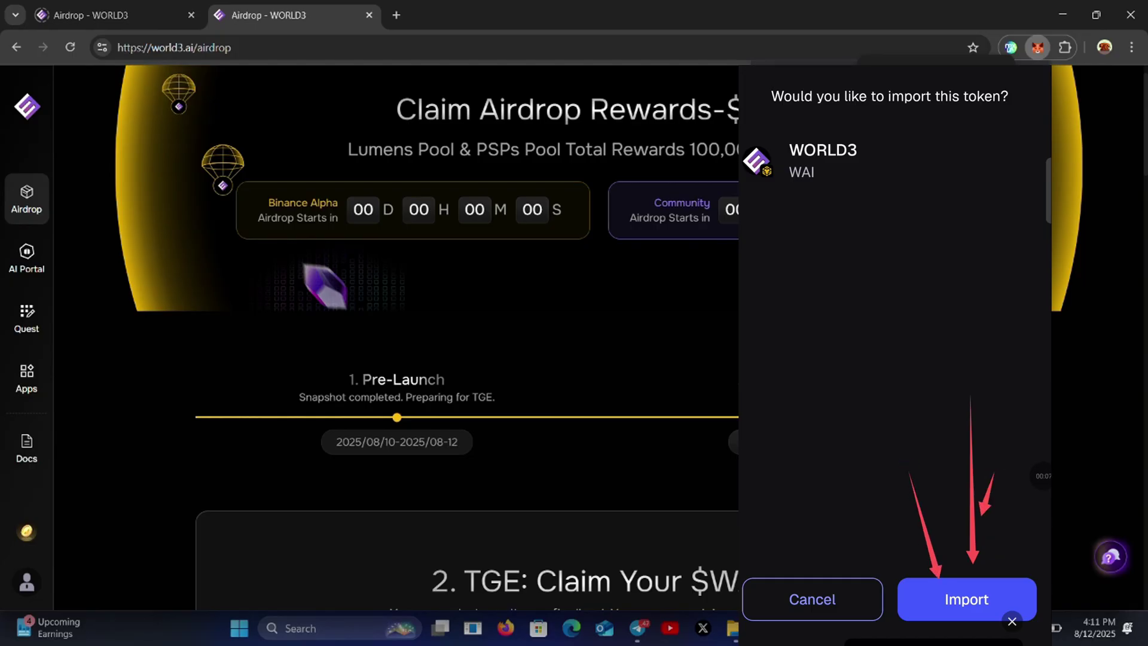
left_click_drag(994, 476, 975, 565)
left_click_drag(933, 642, 862, 503)
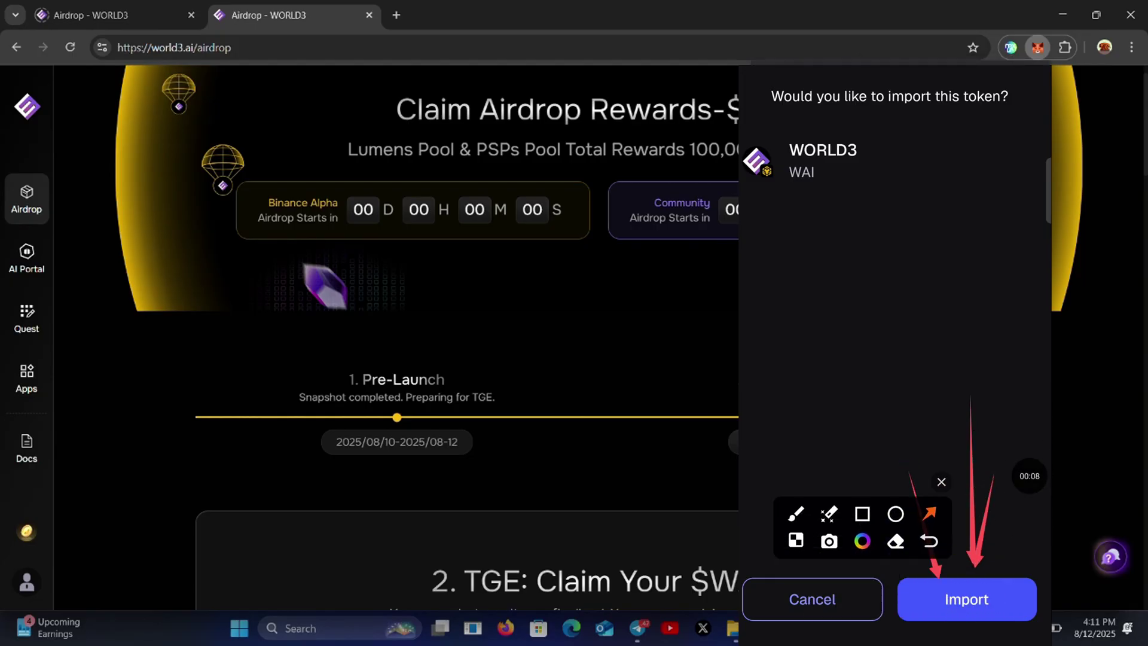
left_click_drag(988, 395, 989, 575)
left_click_drag(902, 412, 944, 574)
left_click_drag(1005, 415, 970, 571)
left_click(1042, 476)
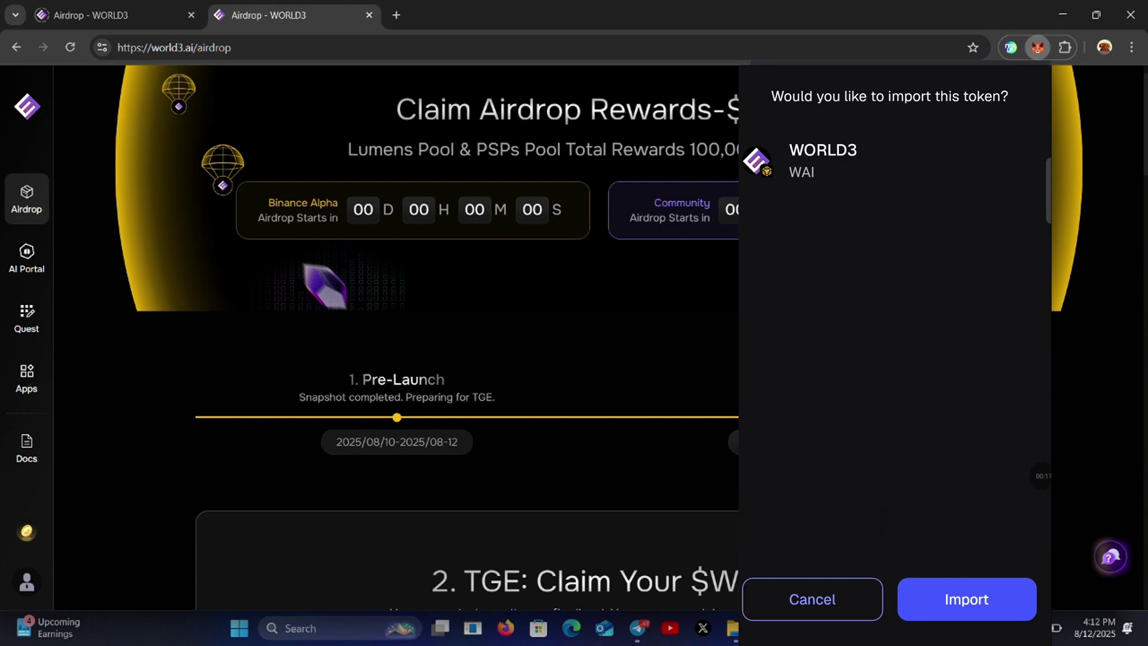
Import the WORLD3 (WAI) token and switch the wallet's token list to BNB Smart Chain Mainnet
scroll(890, 491, "down", 1)
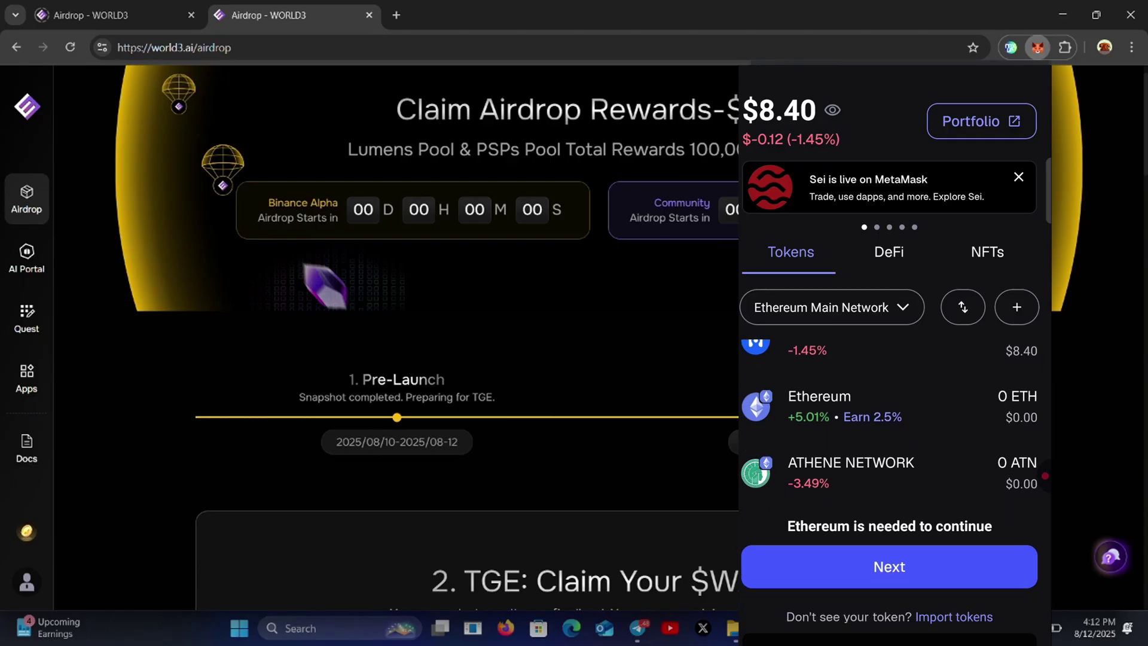
scroll(889, 485, "up", 1)
scroll(889, 484, "down", 1)
scroll(890, 485, "up", 1)
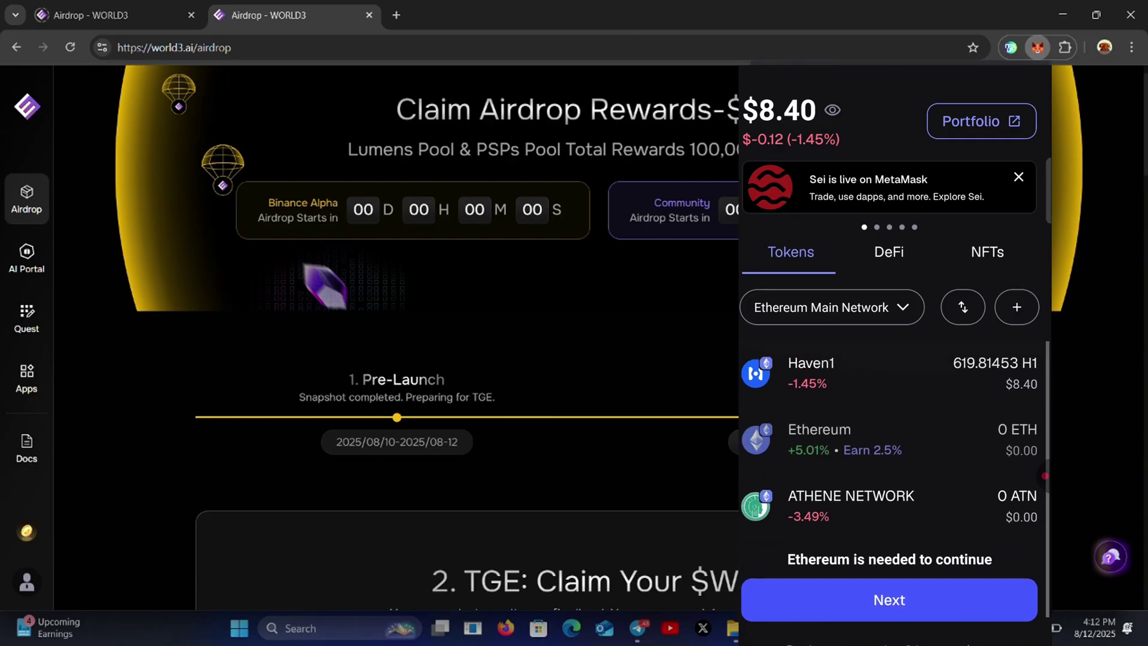
left_click(832, 307)
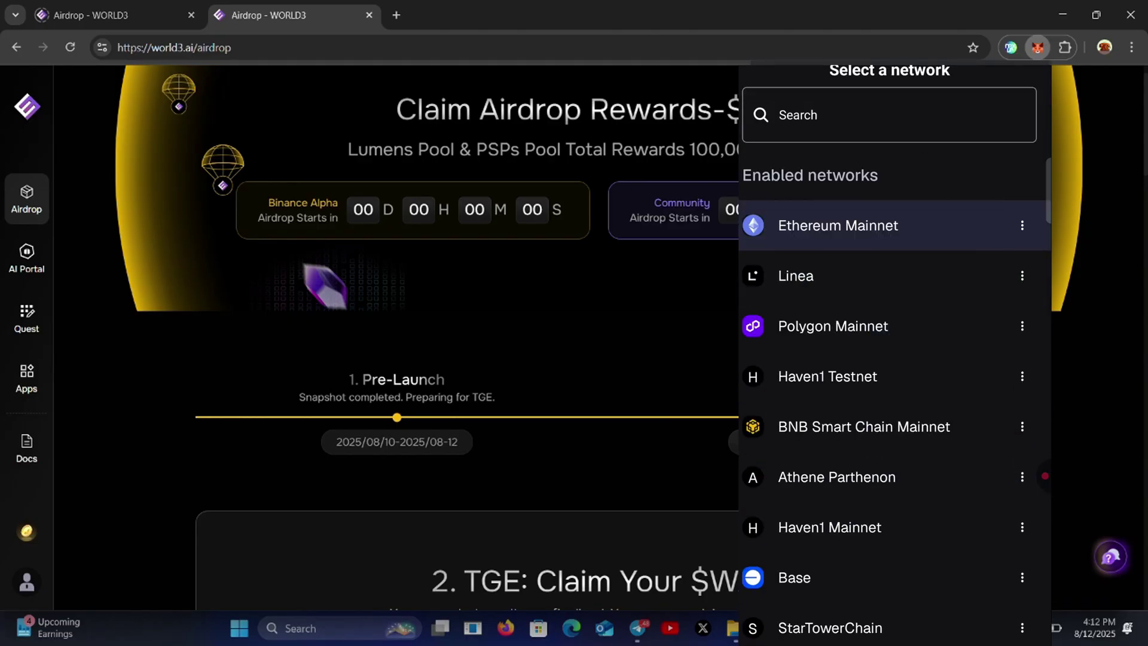
left_click(864, 427)
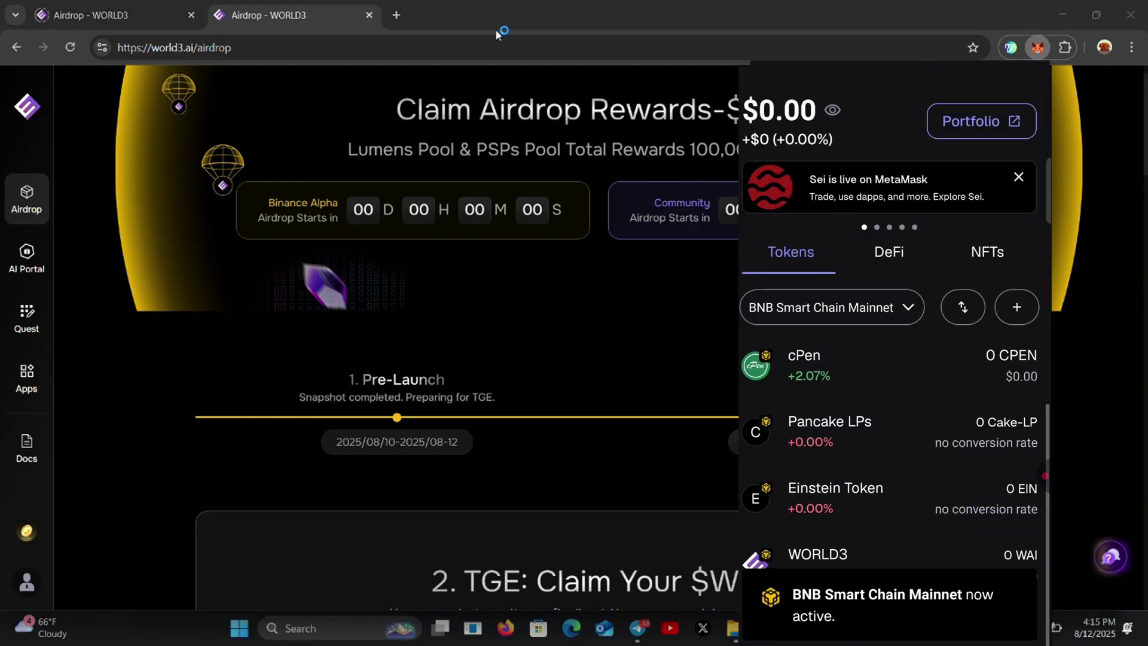
left_click(980, 504)
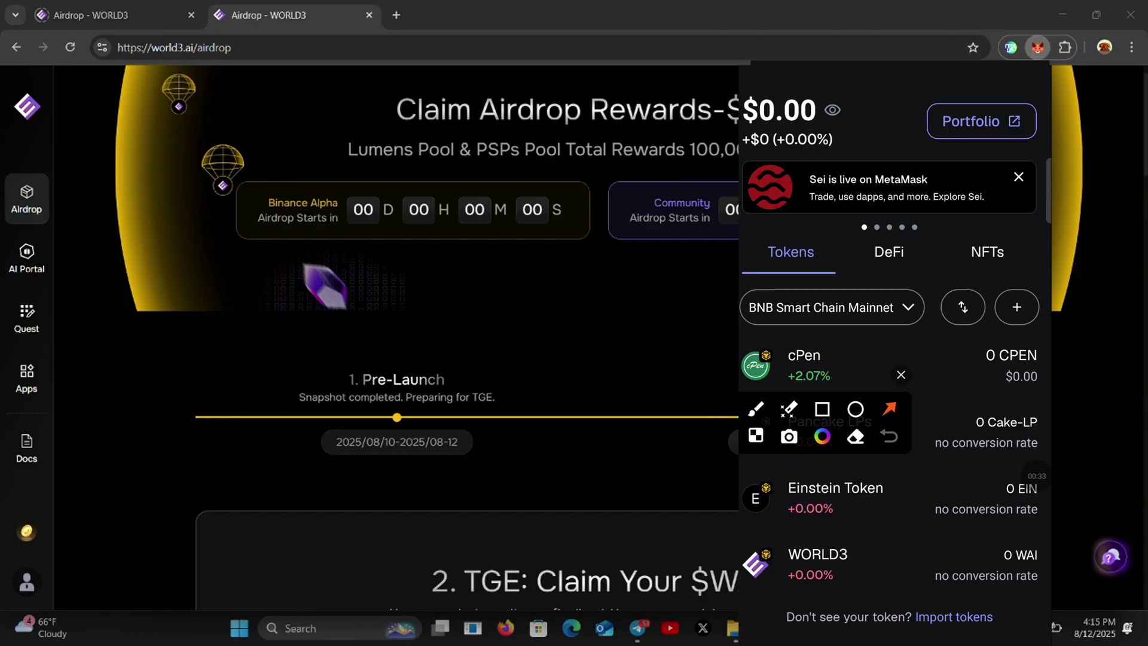
left_click(823, 409)
left_click_drag(755, 530, 1036, 596)
left_click(1033, 476)
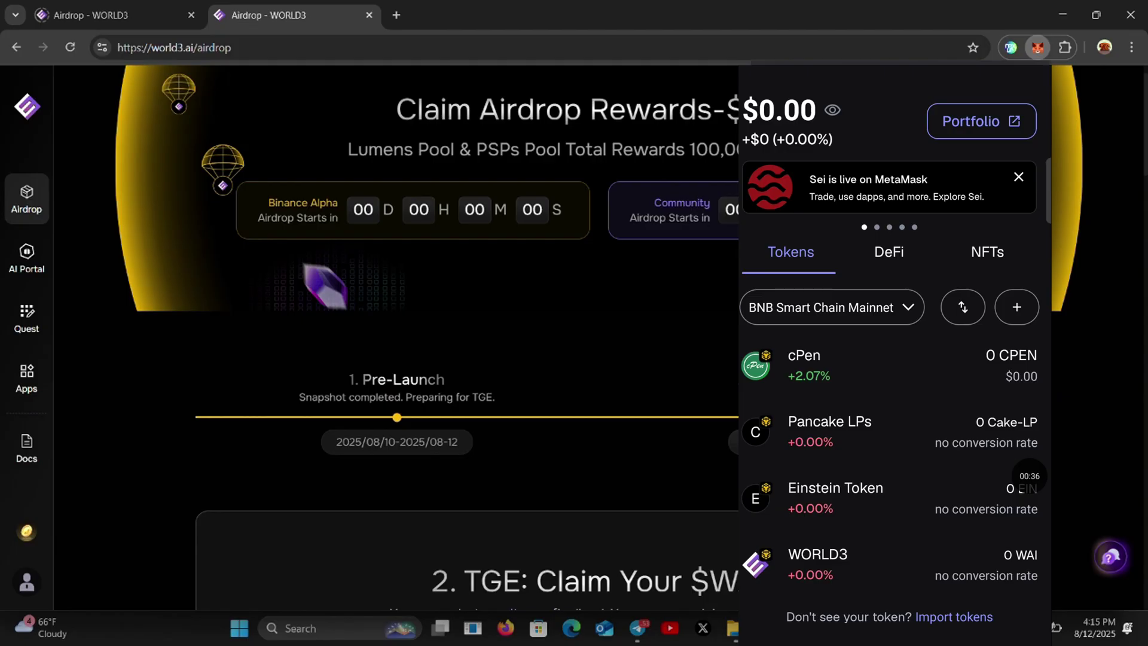
left_click(977, 498)
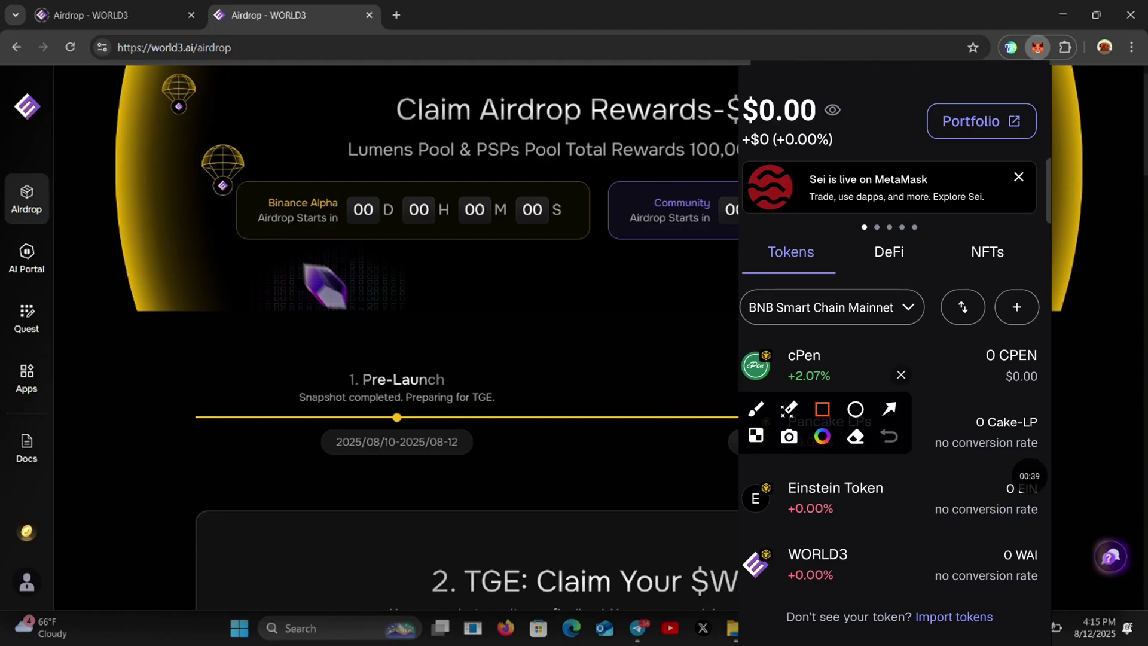
left_click(889, 409)
left_click_drag(989, 409, 866, 558)
left_click_drag(857, 502, 831, 546)
left_click_drag(986, 483, 892, 573)
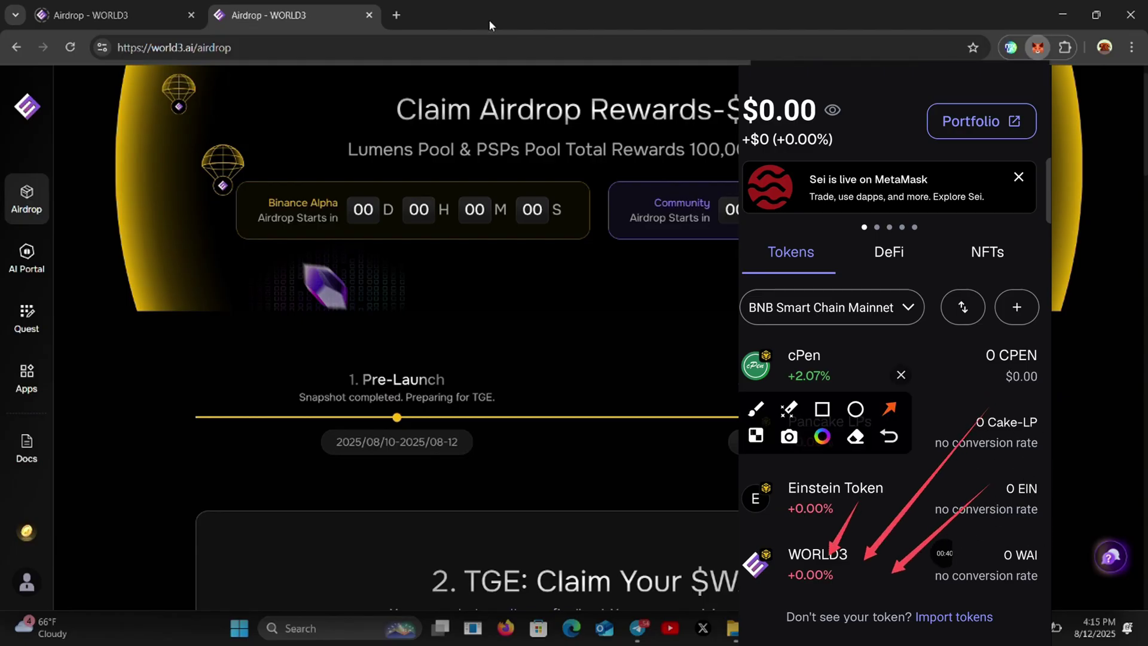
left_click(901, 374)
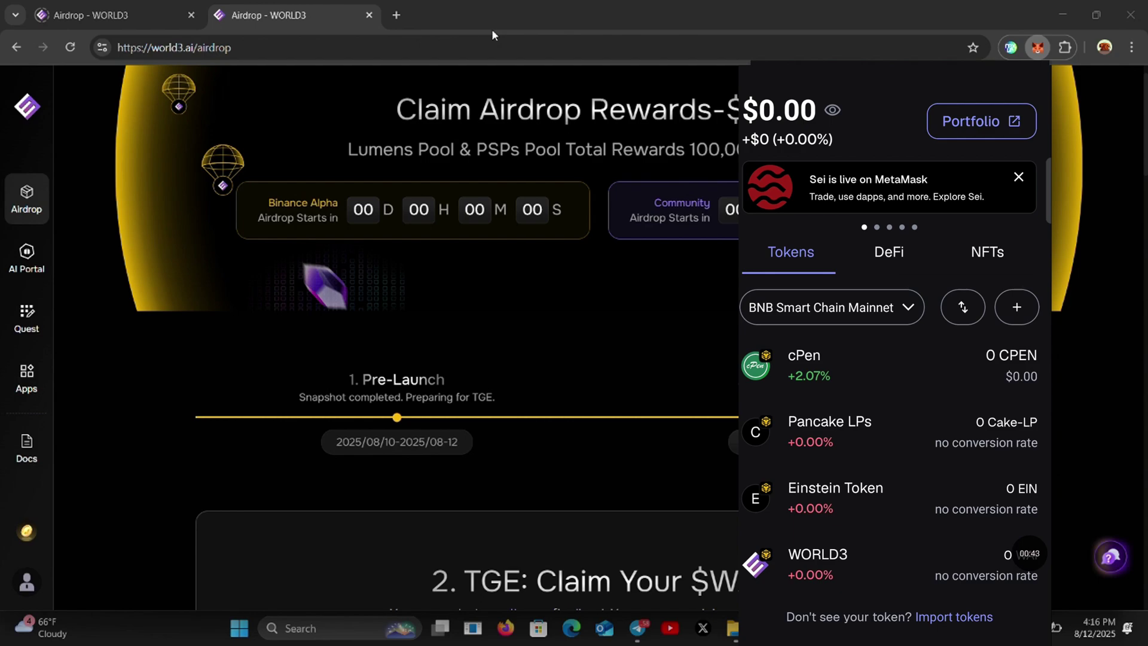
Close the MetaMask wallet popup over the airdrop page
left_click(1037, 51)
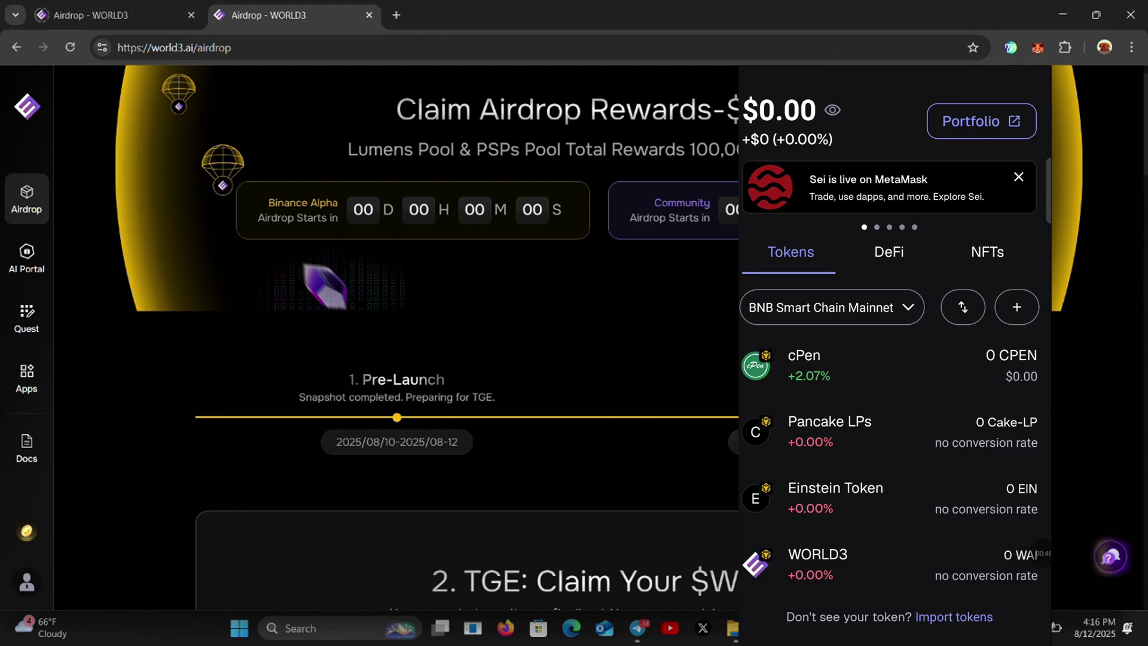